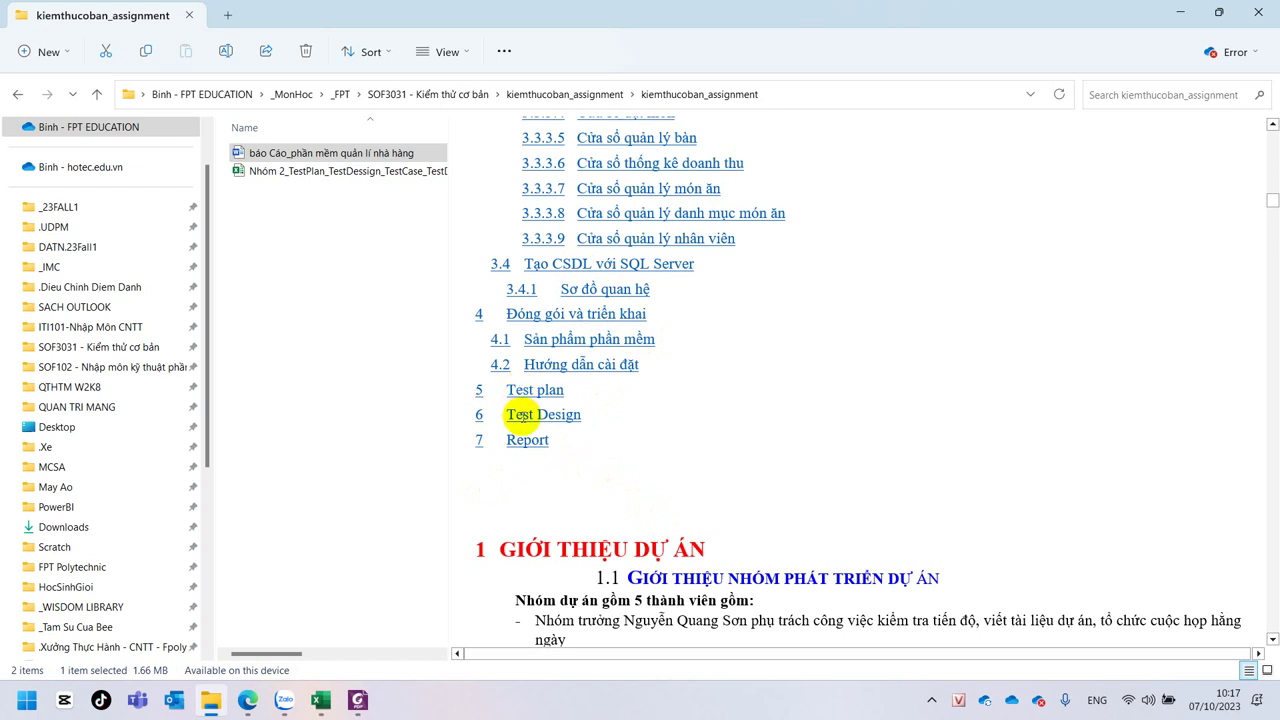
Open the "Nhóm 2_TestPlan_TestDessign_TestCase_TestDefect_Report" workbook from the assignment folder in Excel.
left_click(285, 172)
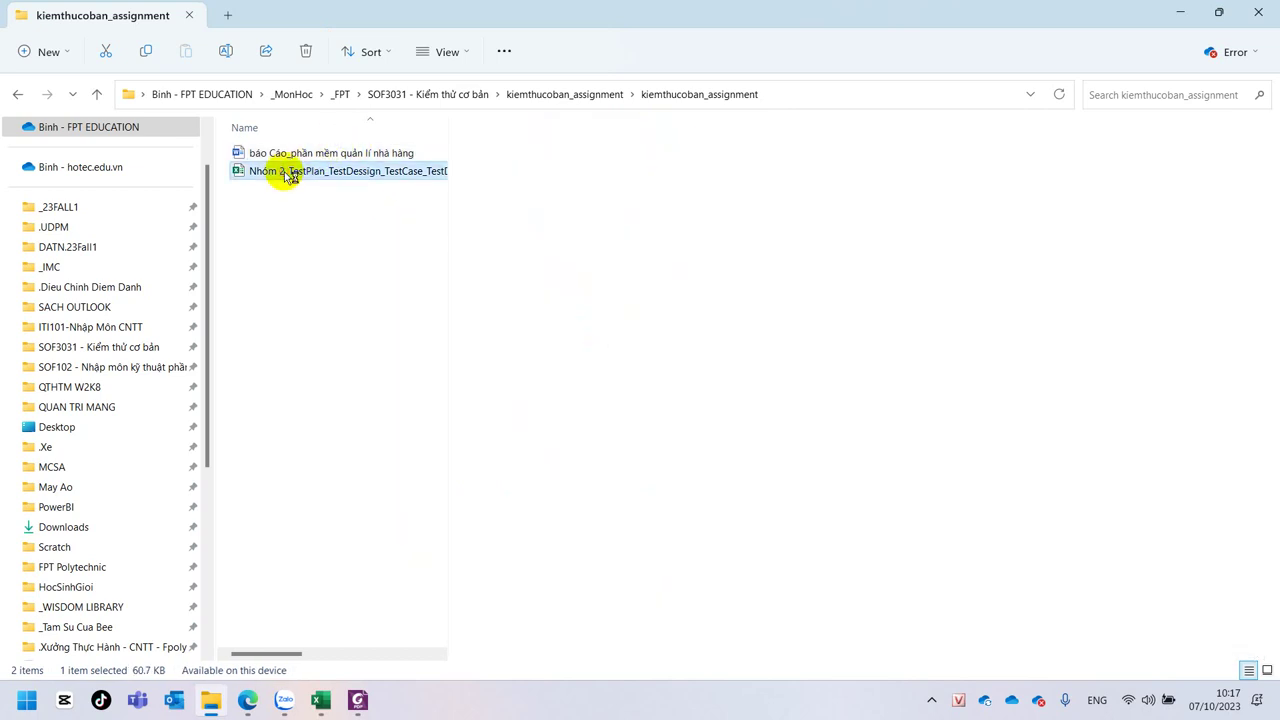
double_click(289, 174)
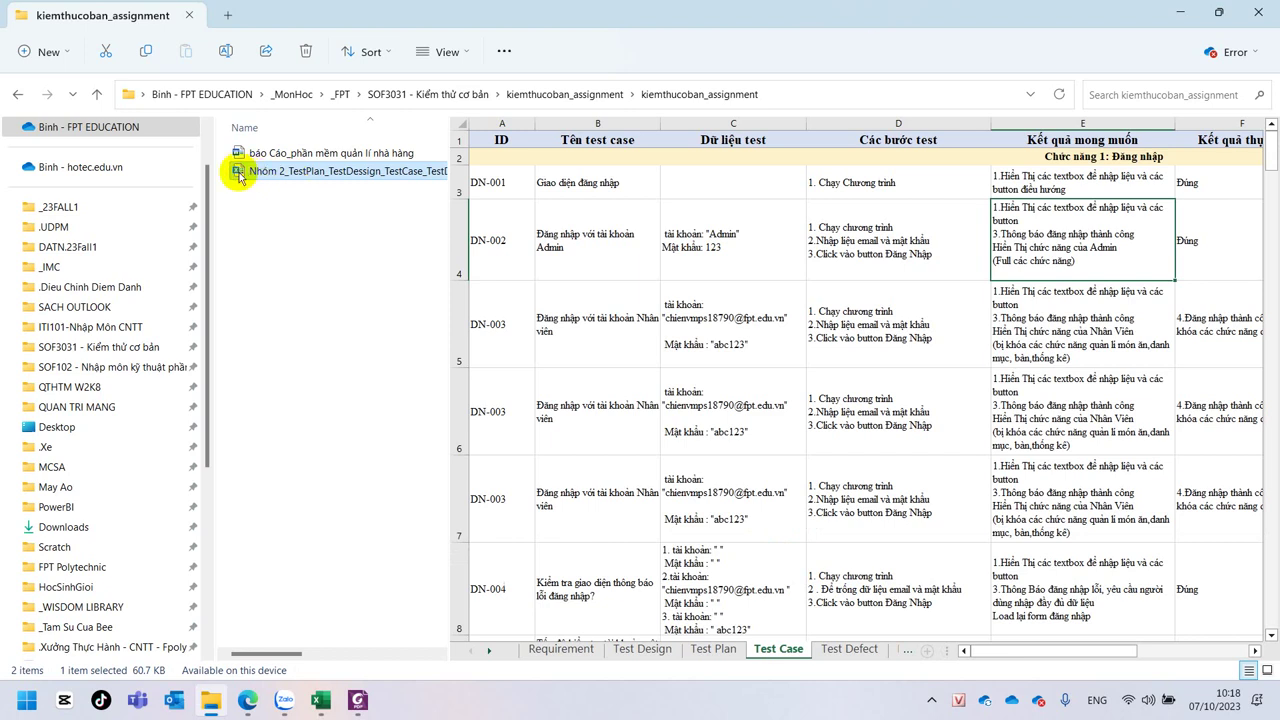
key("alt+Tab")
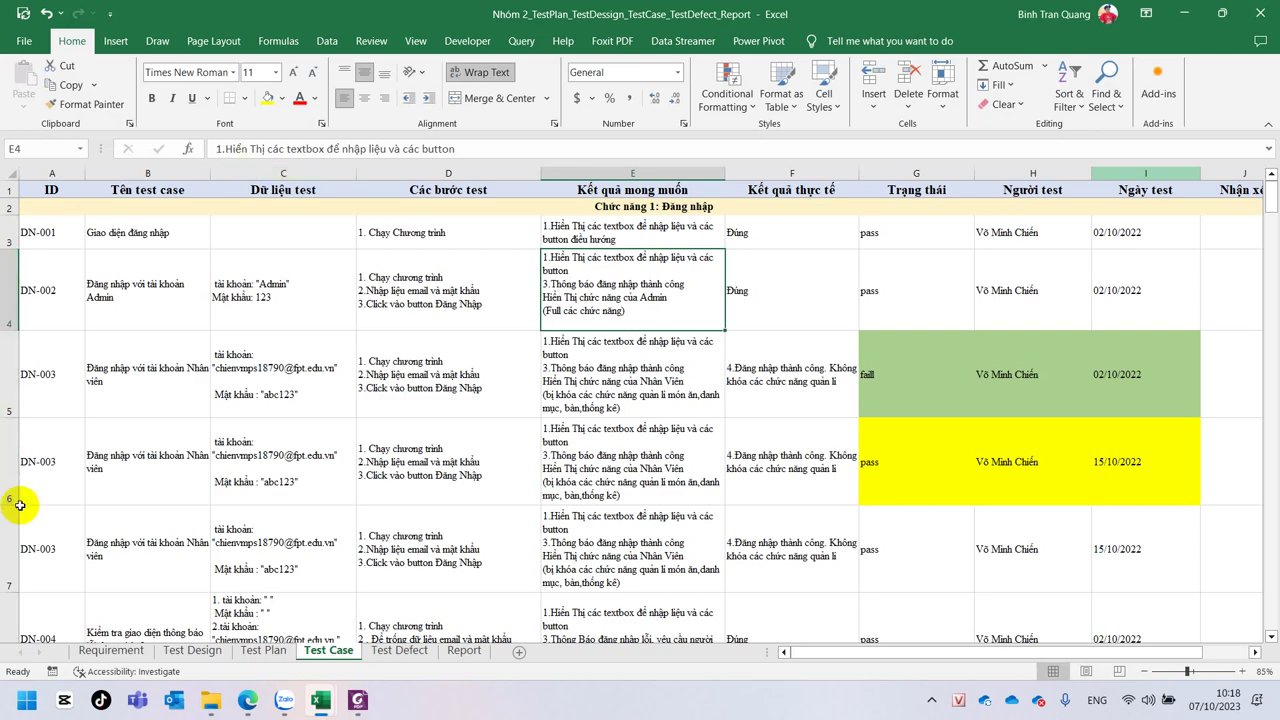
Show the Requirement sheet and select rows 2 to 16 containing the system and security requirements.
left_click(106, 651)
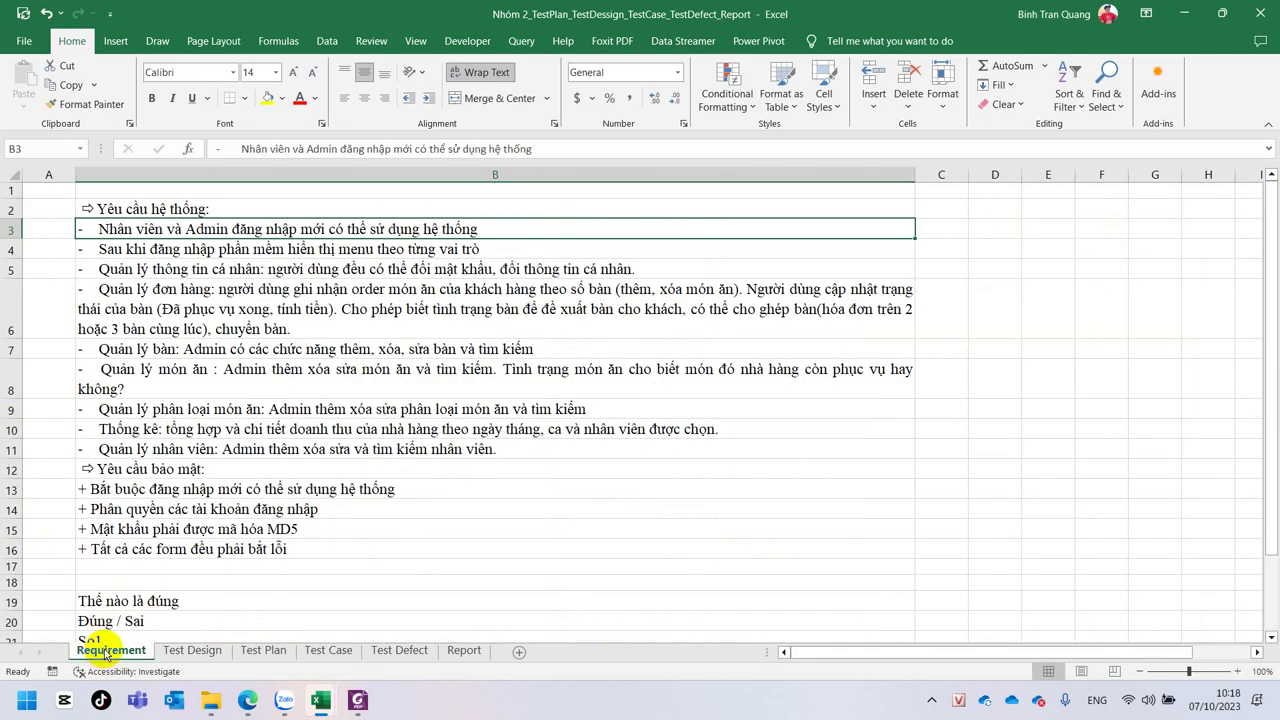
left_click(282, 570)
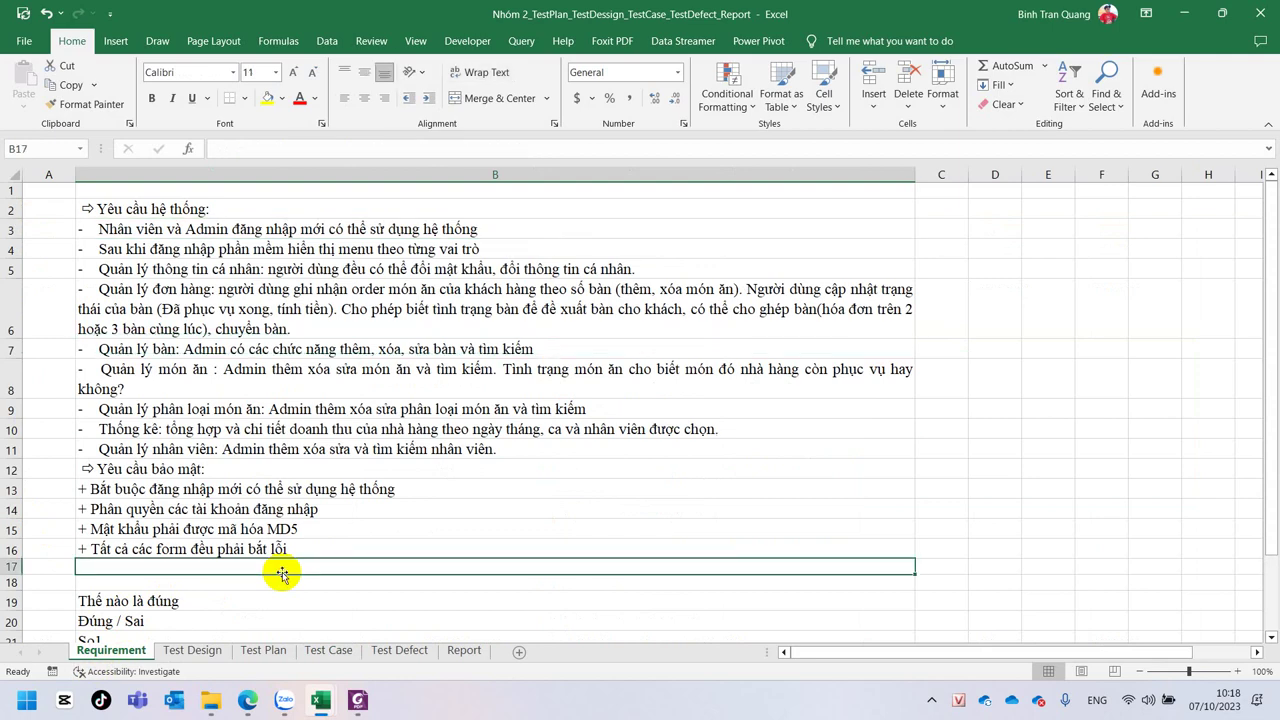
left_click_drag(10, 210, 5, 552)
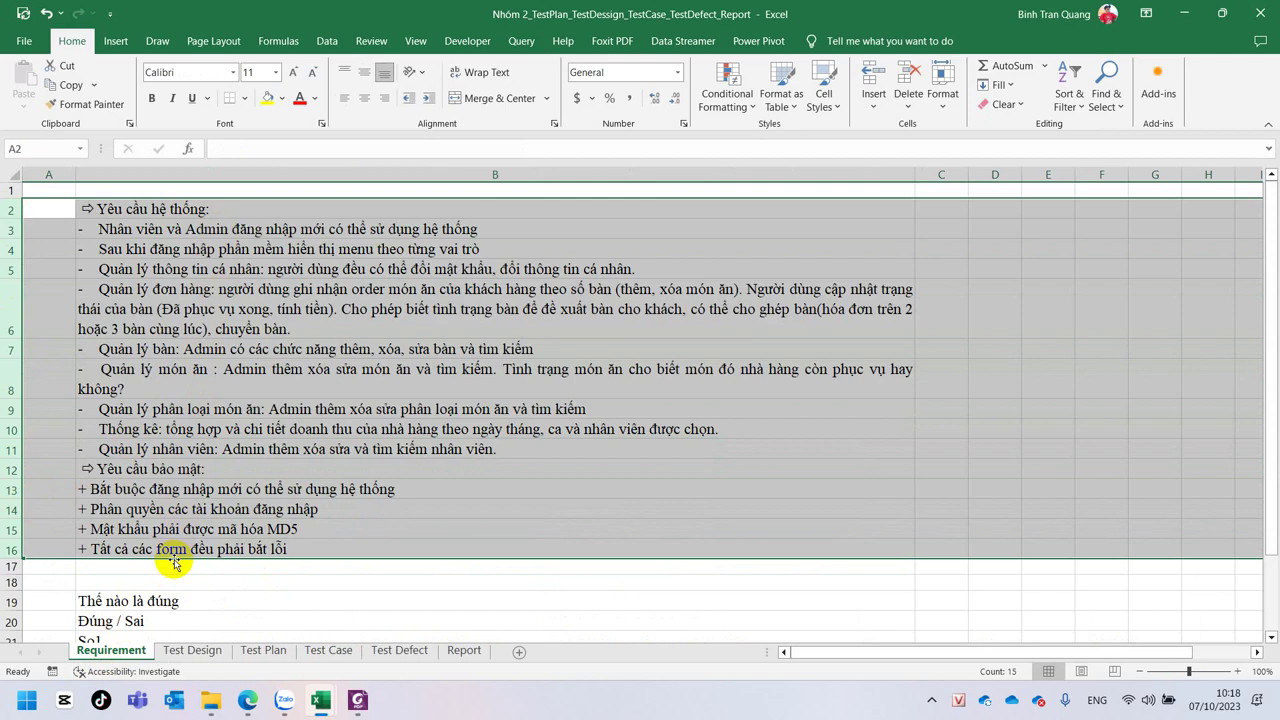
Switch to the assignment PDF in Foxit PhantomPDF and highlight the email and password registration requirement under "Đăng ký".
left_click(357, 700)
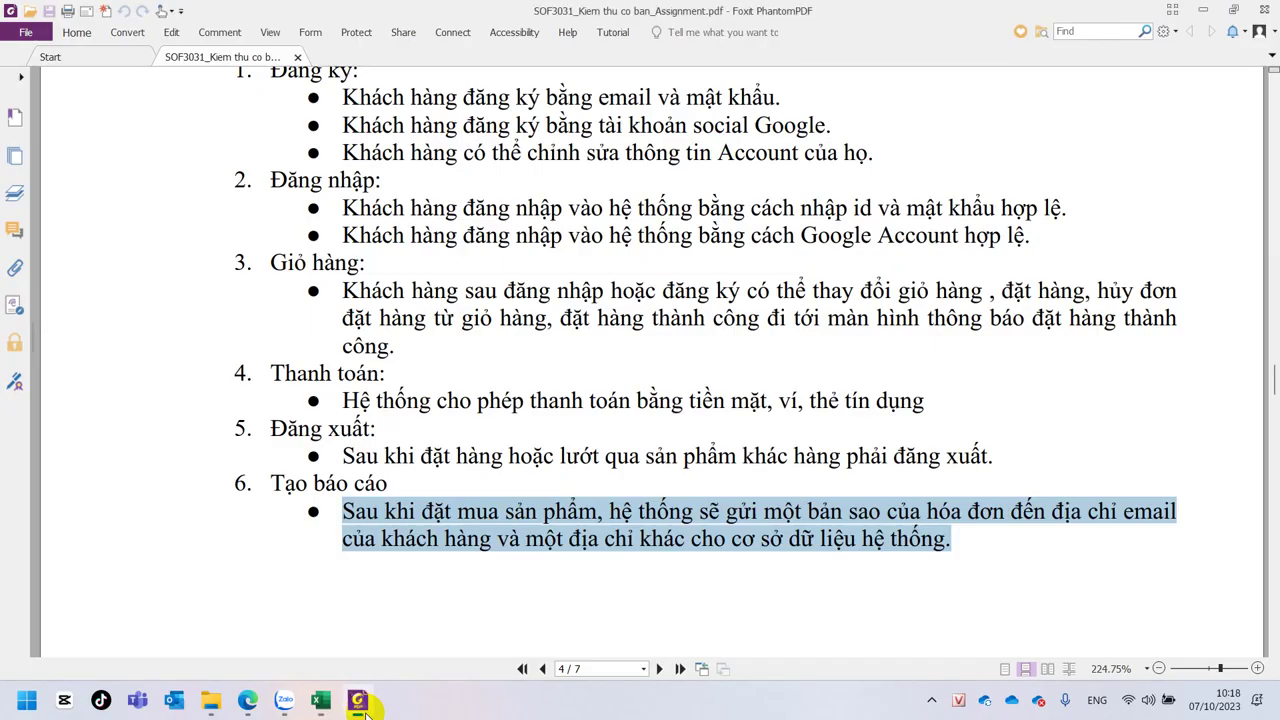
scroll(508, 484, "up", 3)
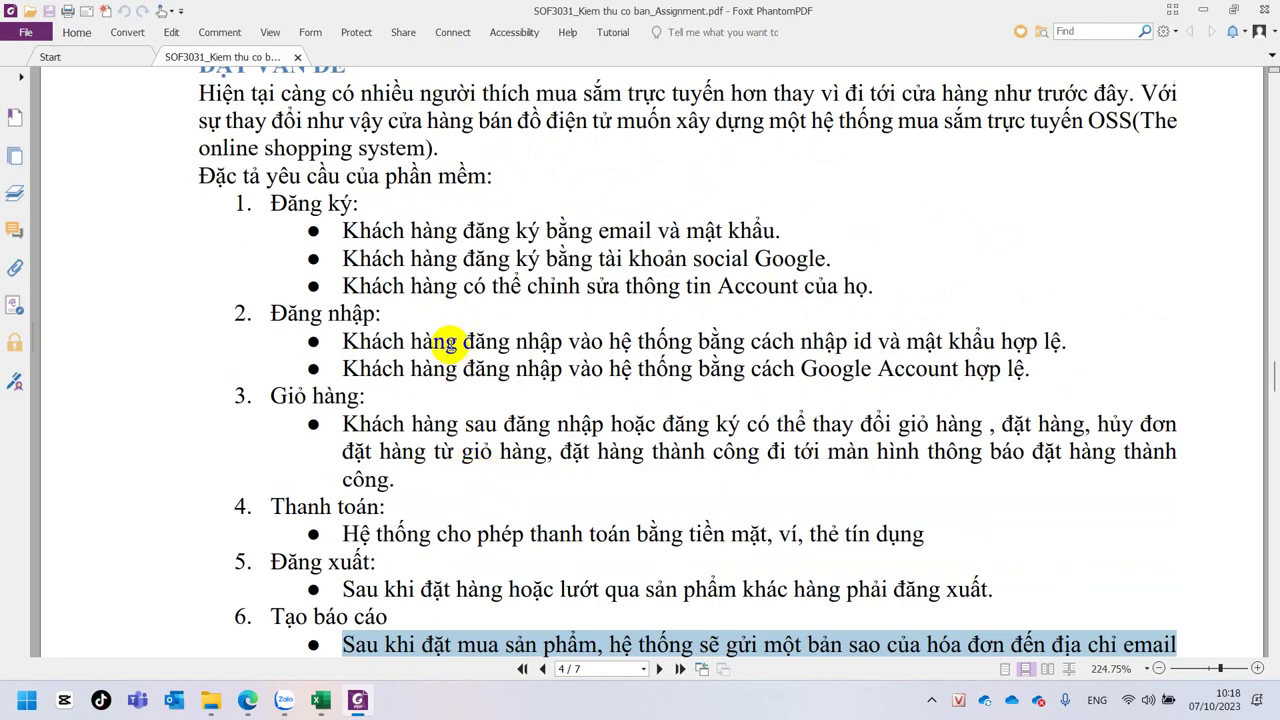
scroll(430, 300, "down", 2)
left_click(300, 135)
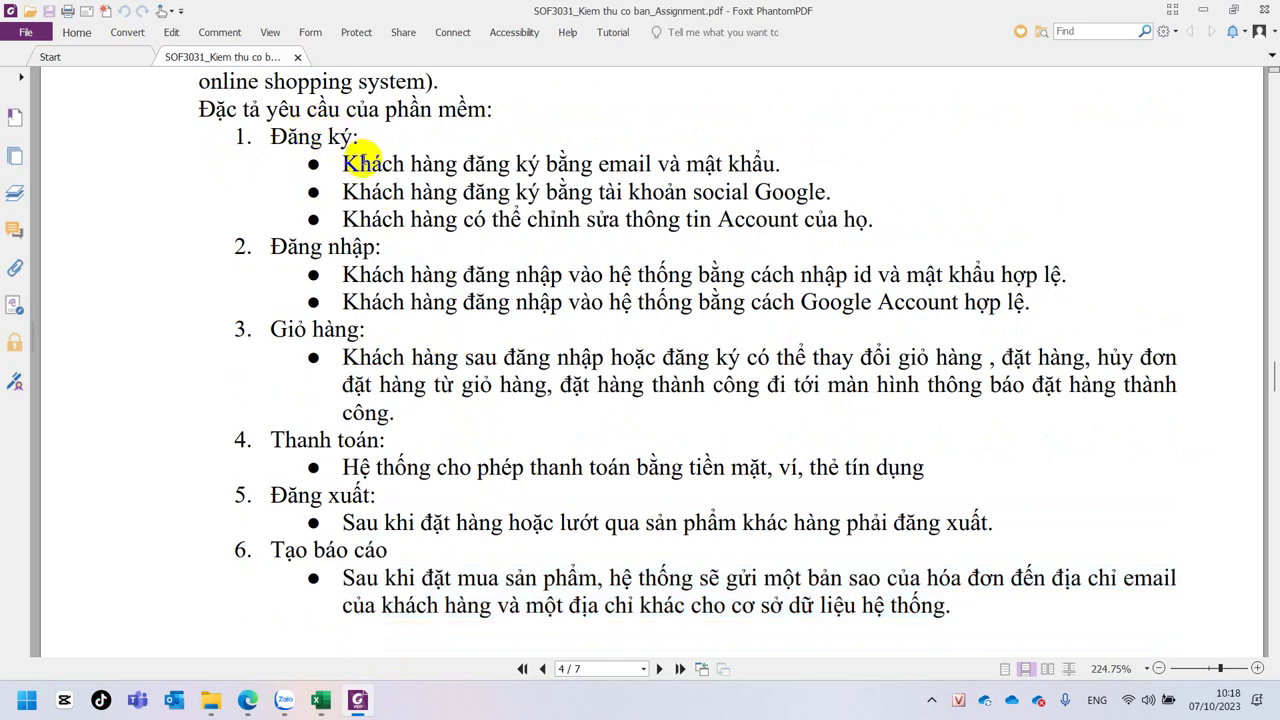
left_click_drag(358, 164, 806, 161)
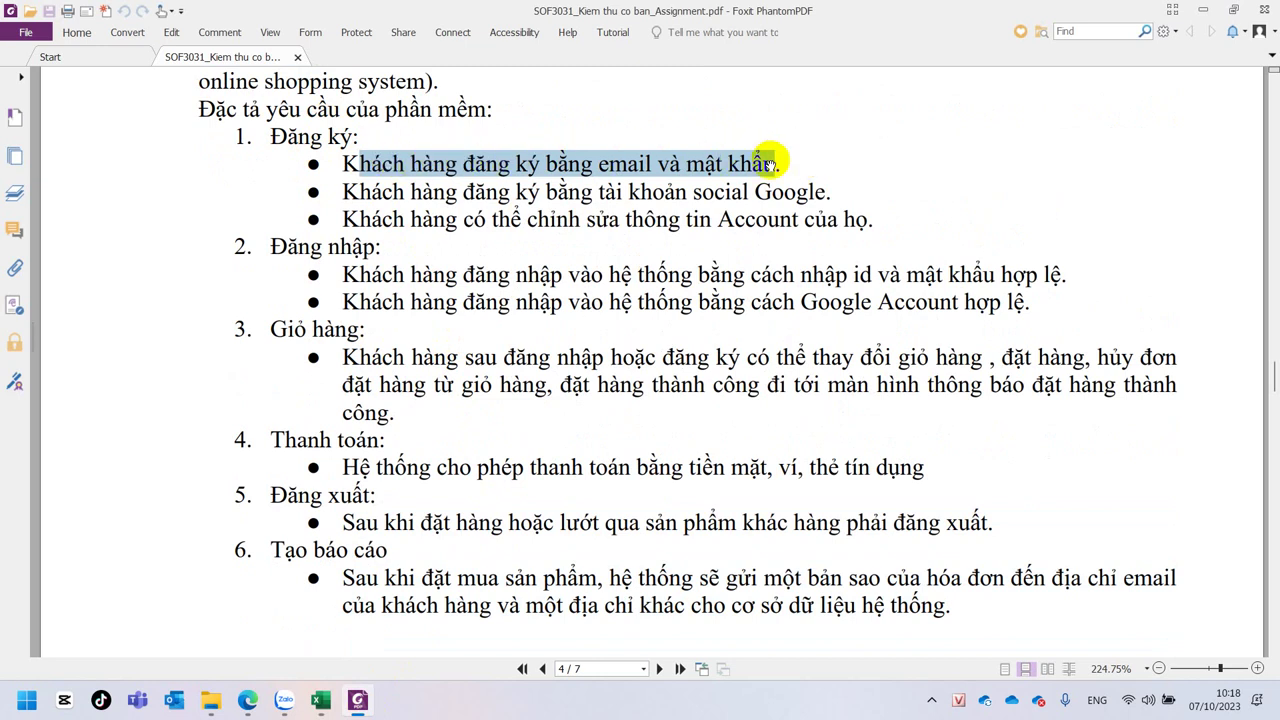
left_click(800, 175, "shift")
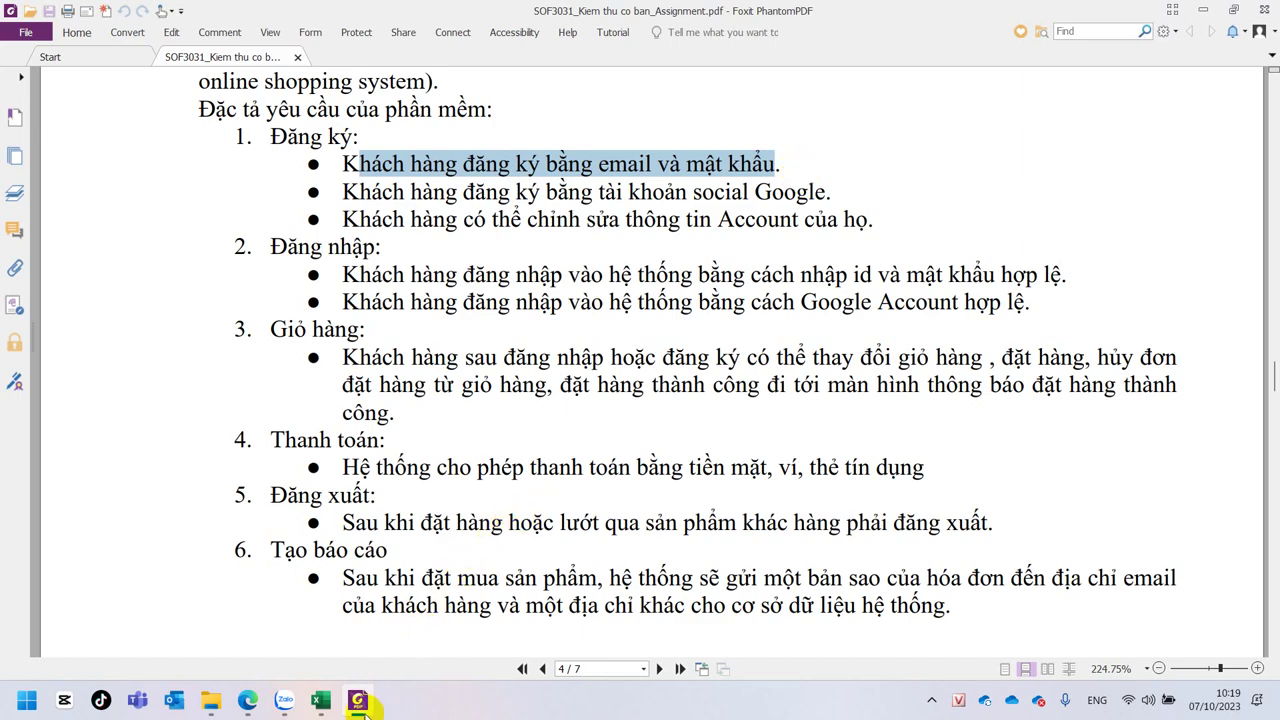
Switch back to the Excel workbook and examine the test criteria and the "Loại kiểm thử" column on the Test Design sheet.
left_click(322, 704)
left_click(386, 636)
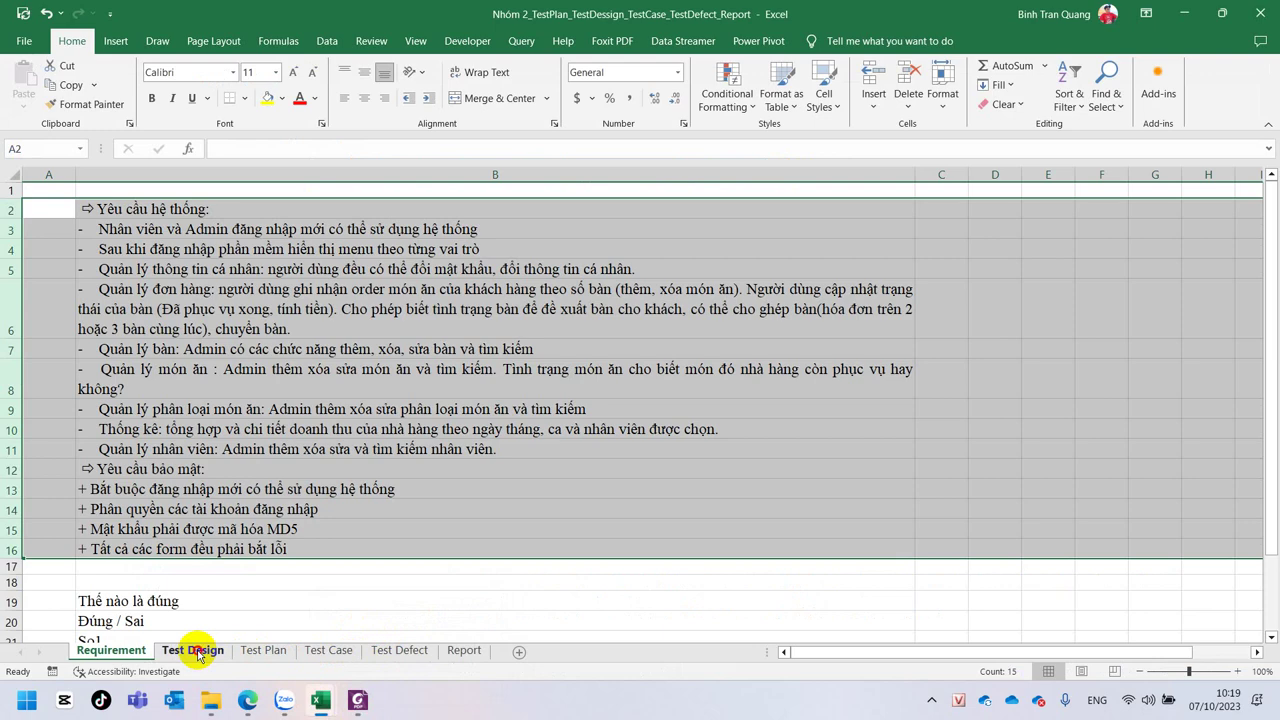
left_click(195, 651)
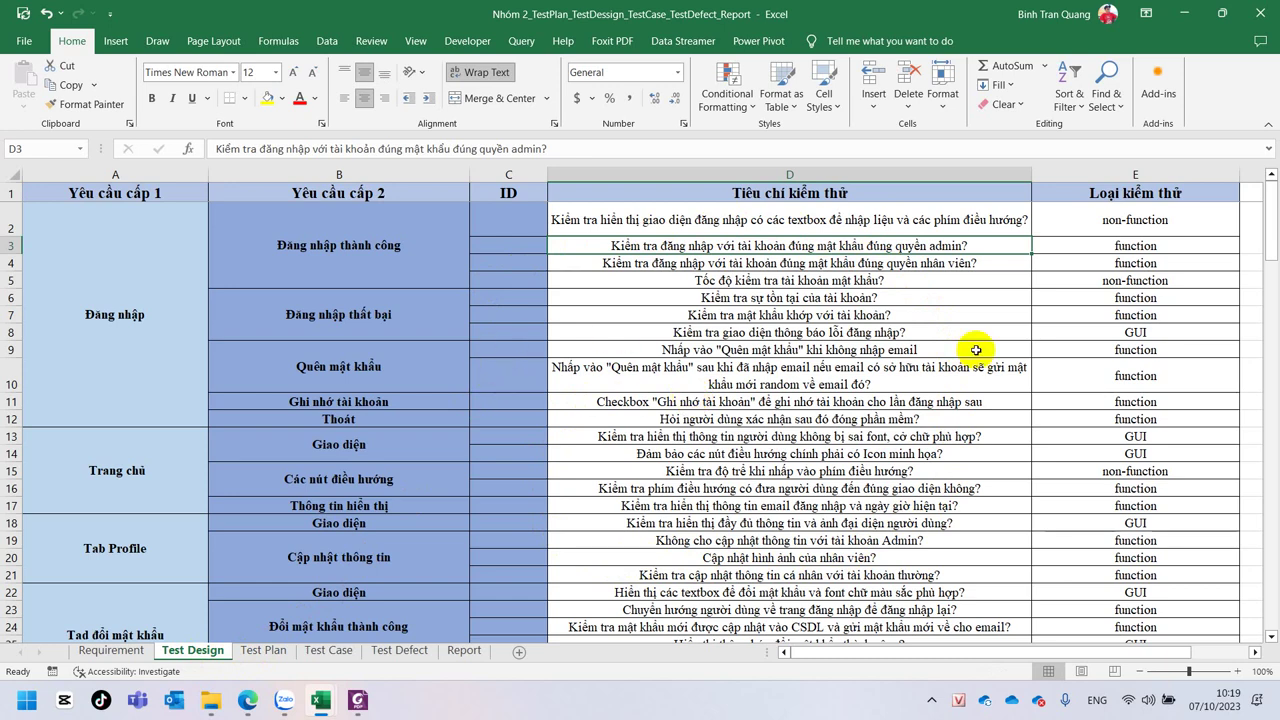
left_click(1140, 170)
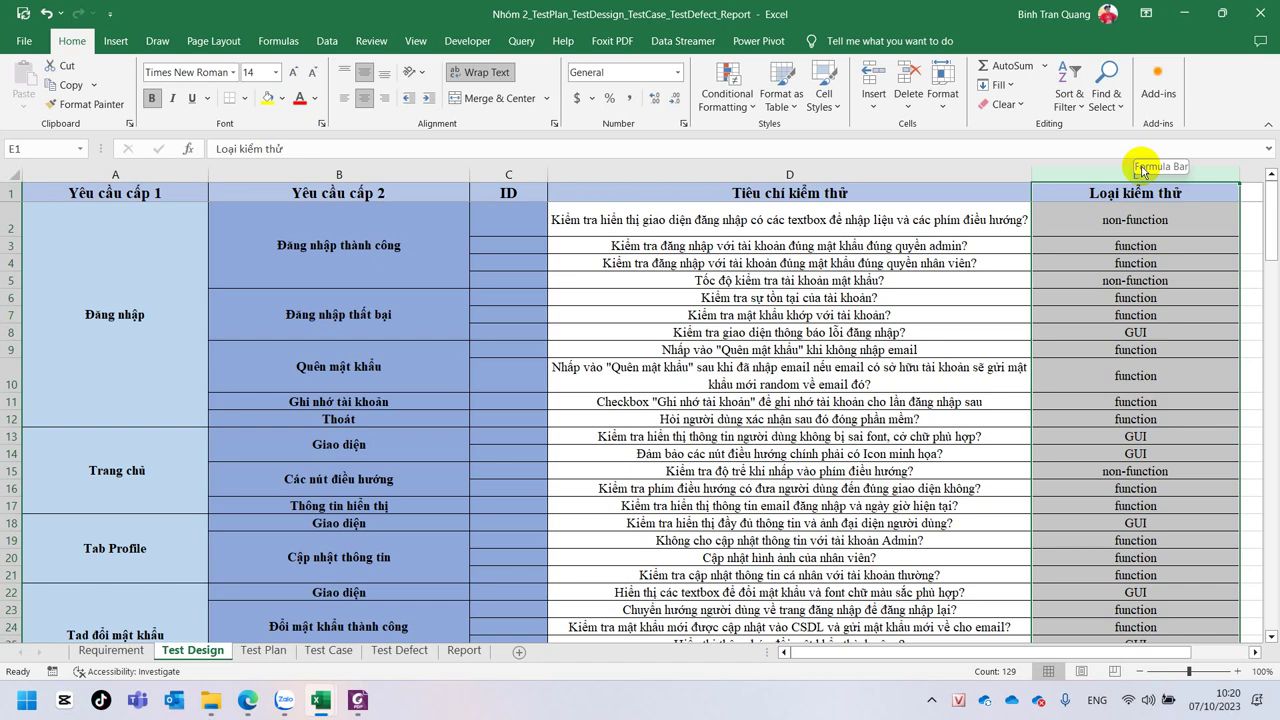
left_click(1073, 436)
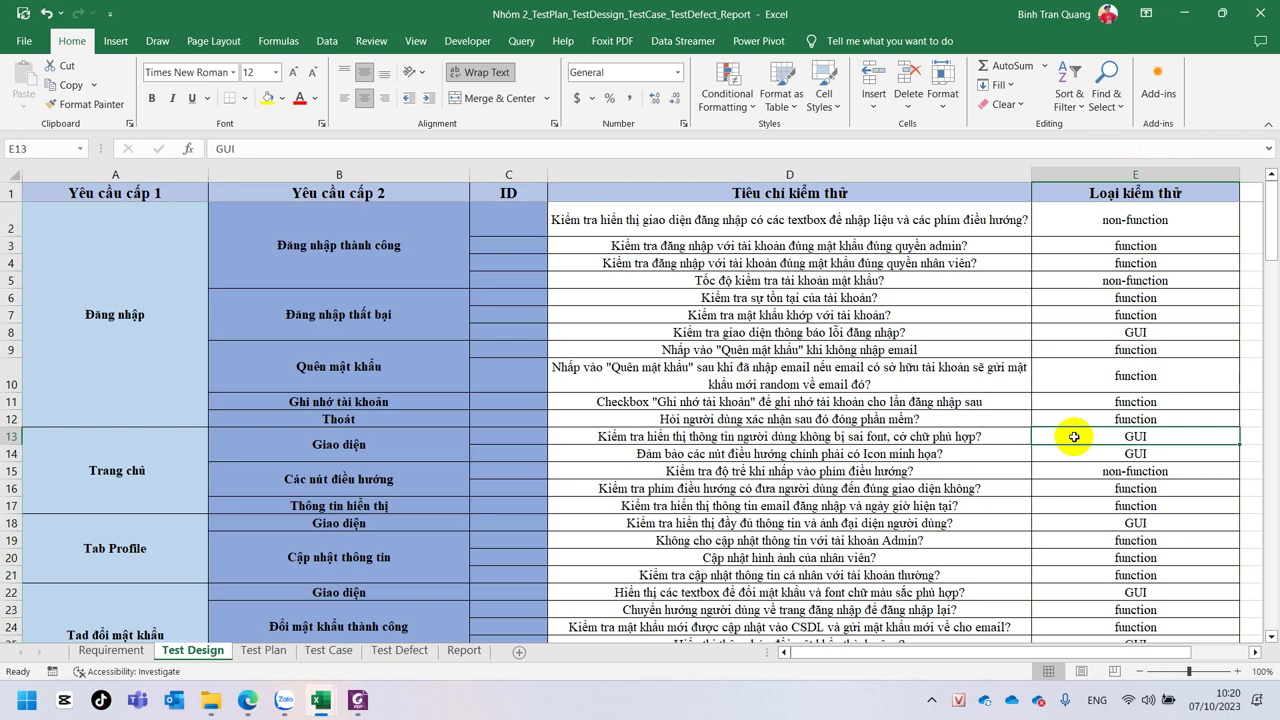
left_click(798, 218)
left_click(1076, 216)
left_click(1095, 347)
left_click(1108, 246)
left_click(1110, 400)
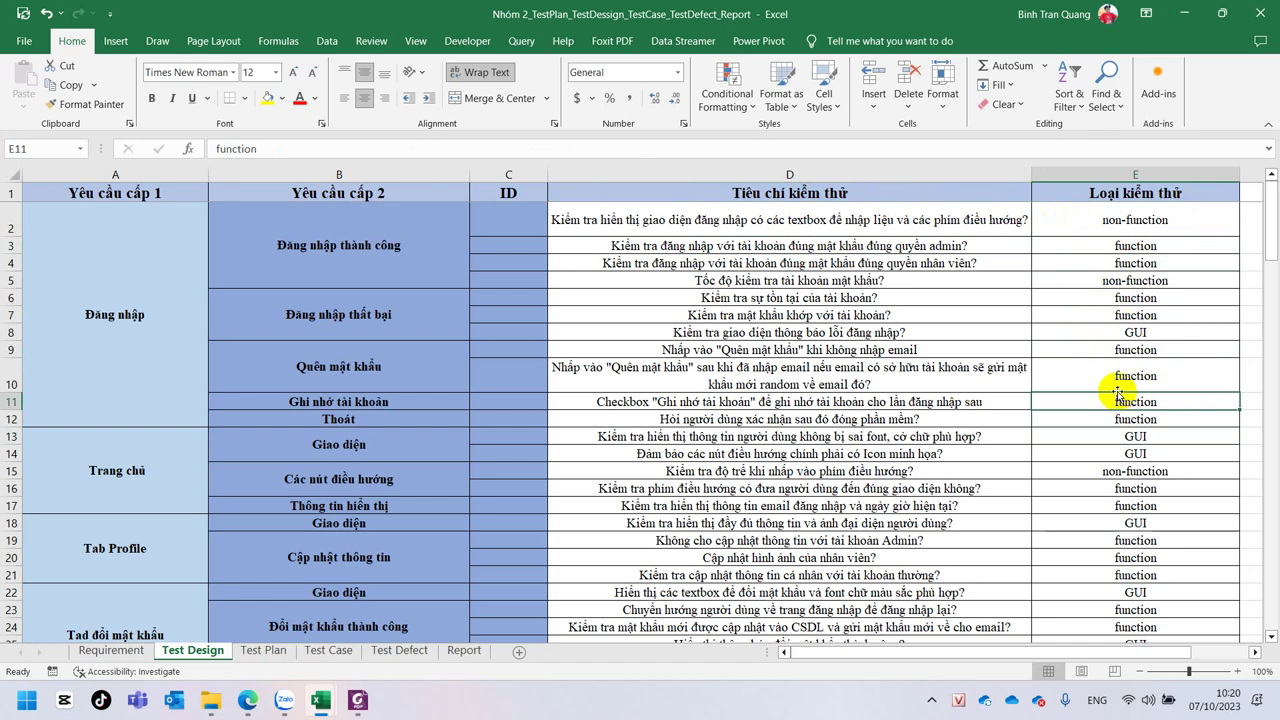
left_click_drag(858, 306, 858, 307)
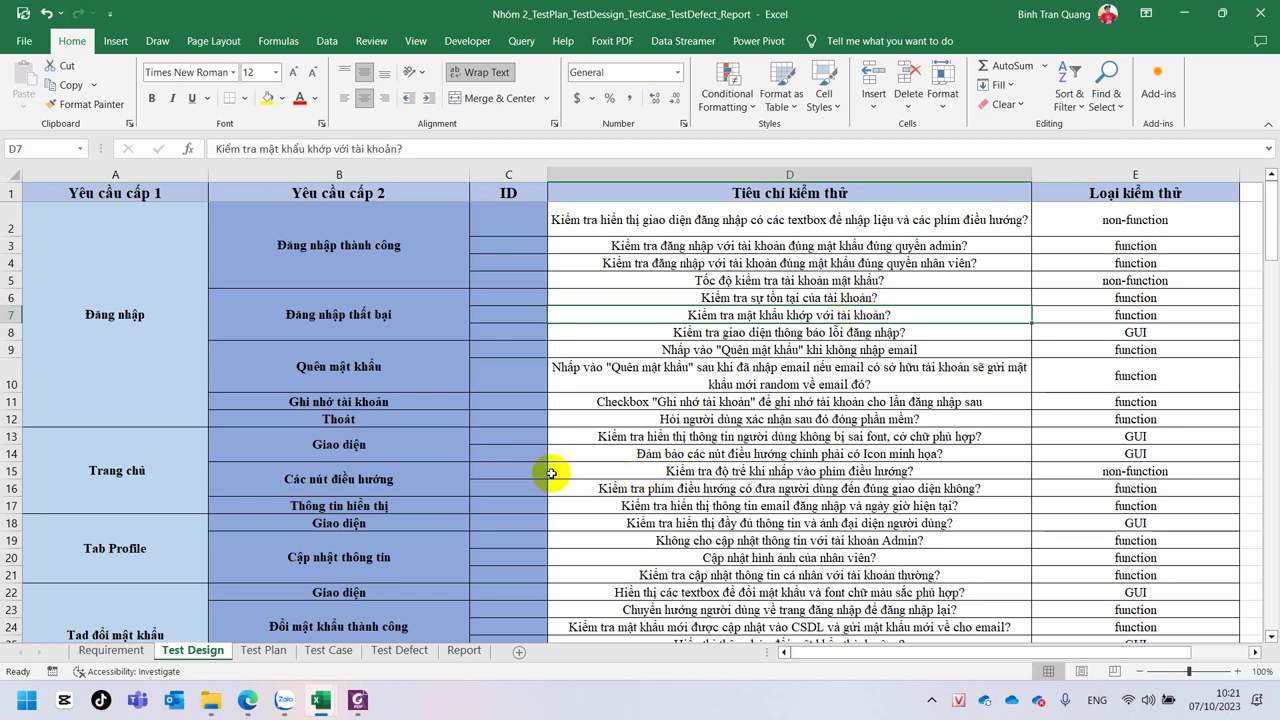
Show the Test Plan sheet, and highlight the required tools Visio, Mockup and Jira in the assignment PDF in Foxit PhantomPDF.
left_click(263, 651)
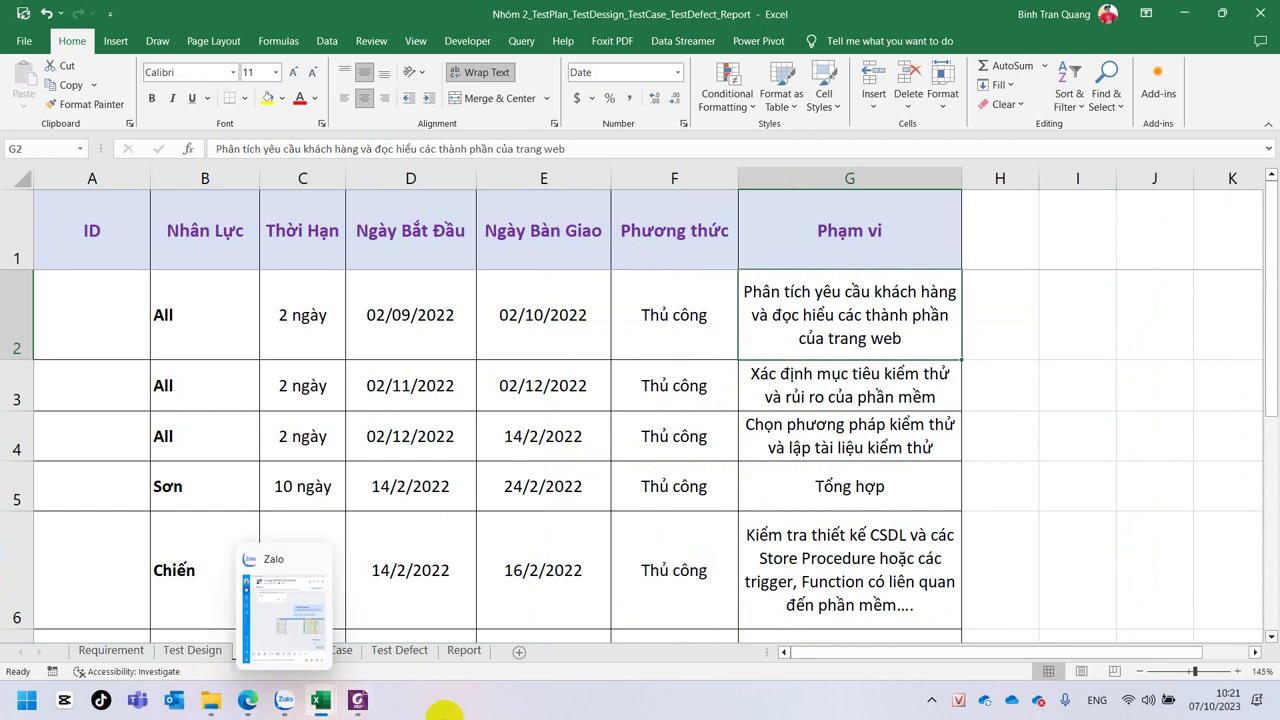
left_click(358, 700)
scroll(614, 537, "up", 5)
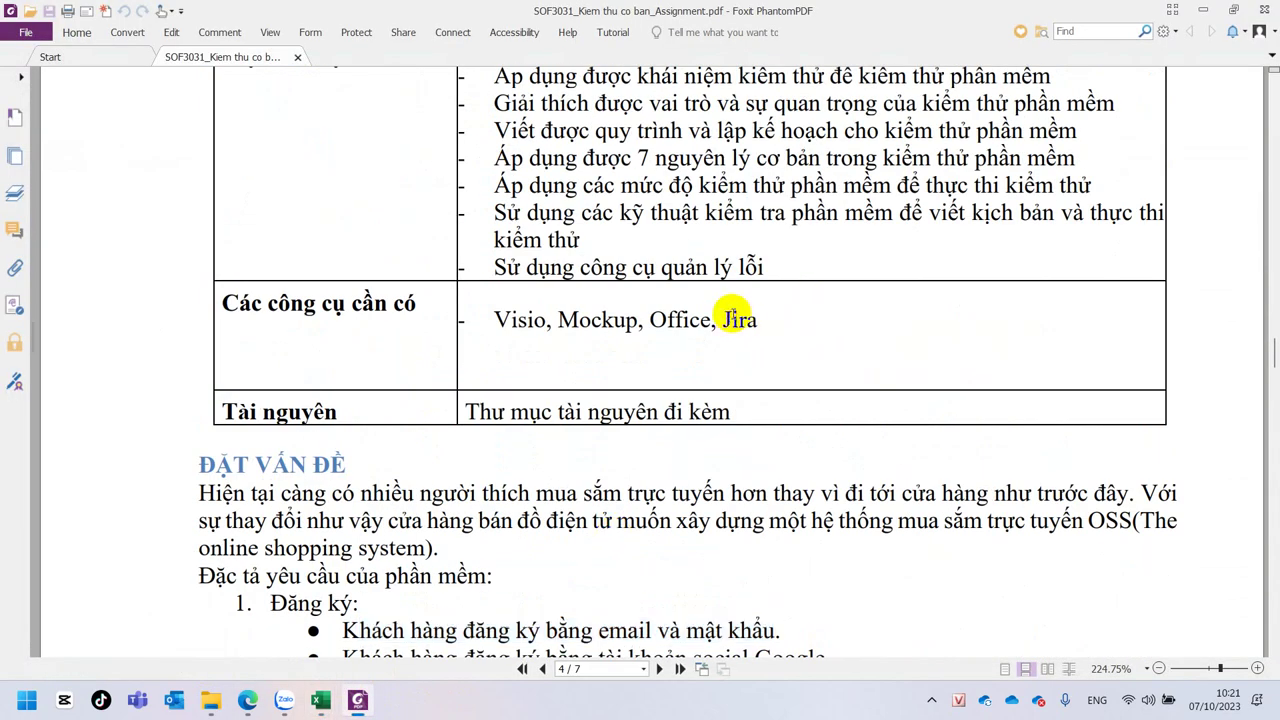
double_click(737, 319)
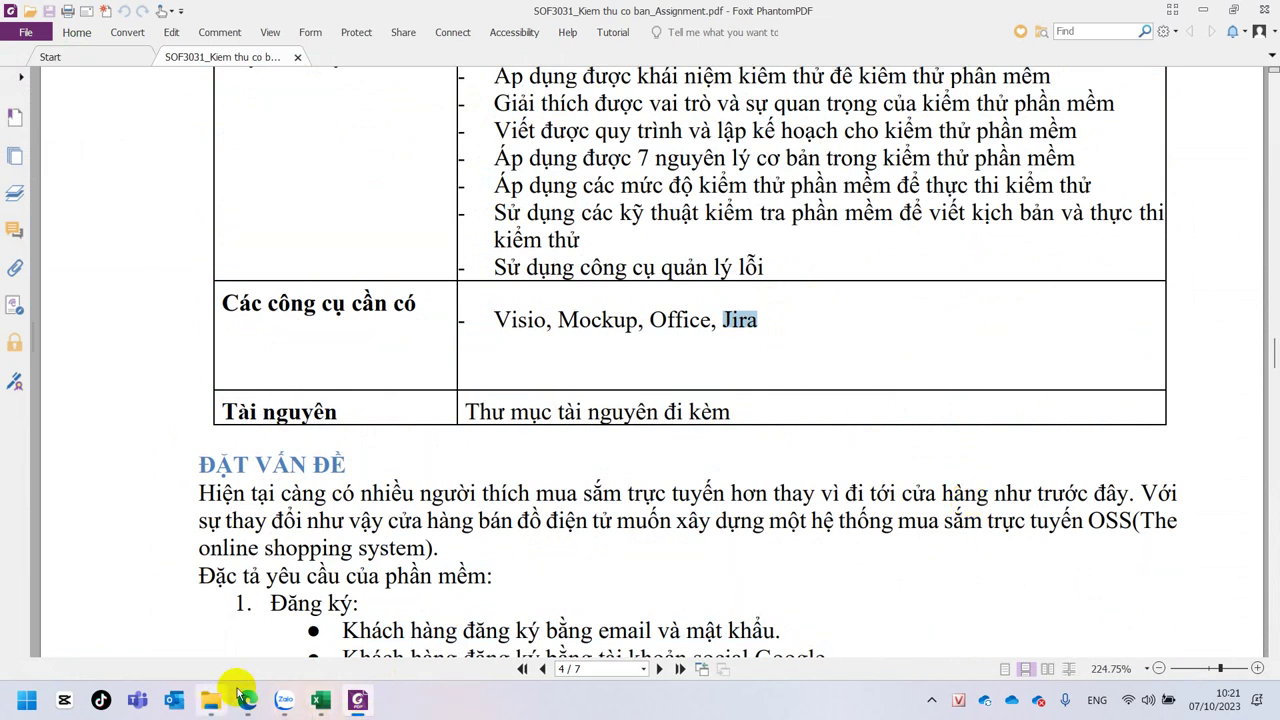
mouse_move(322, 705)
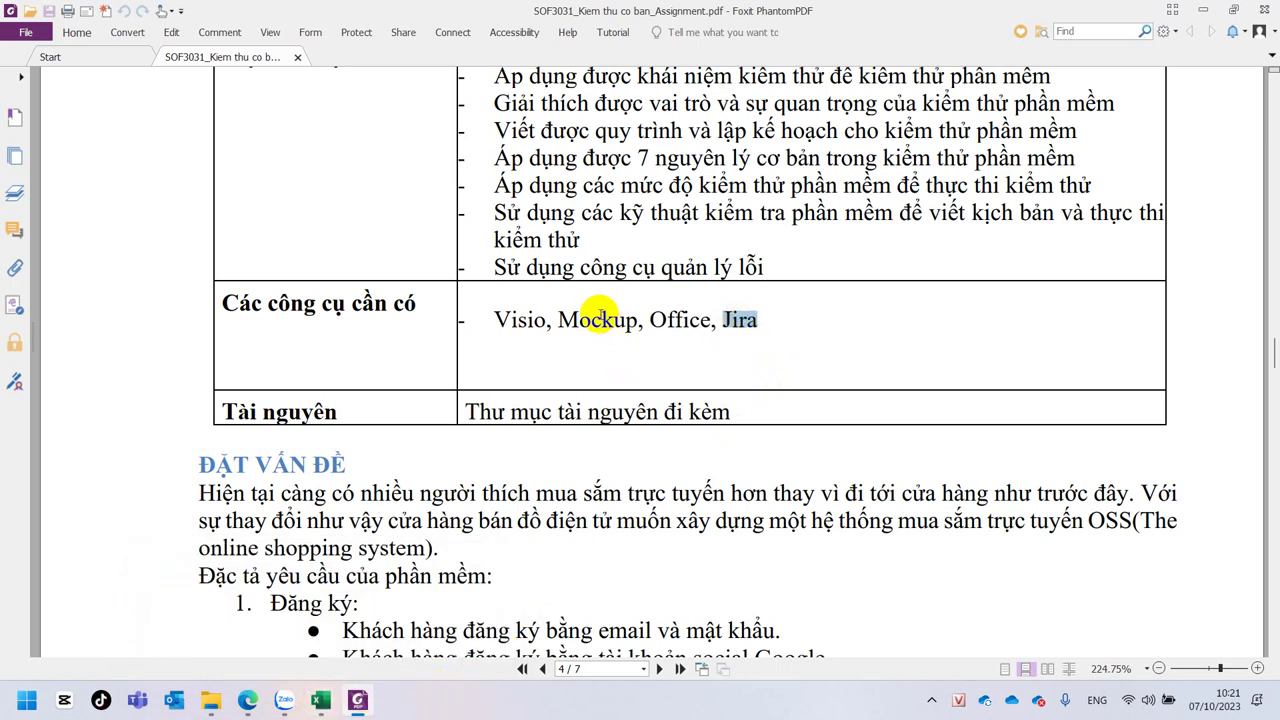
left_click_drag(495, 318, 540, 326)
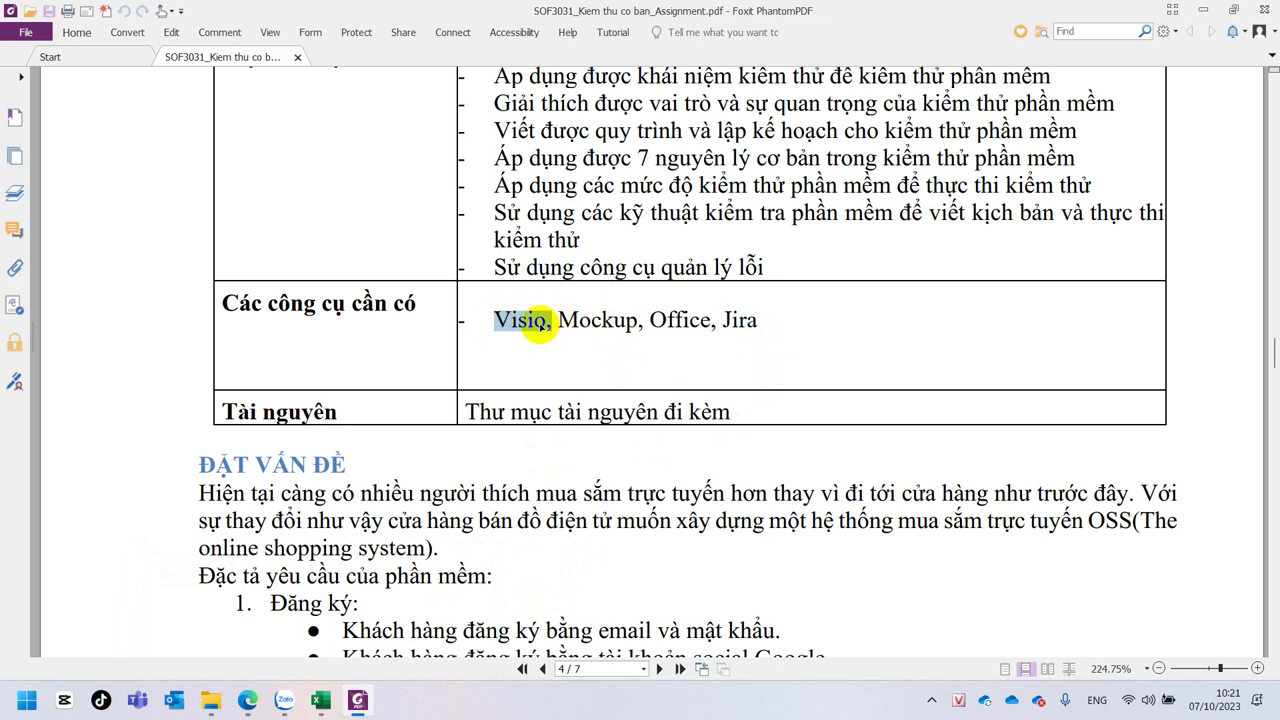
double_click(608, 320)
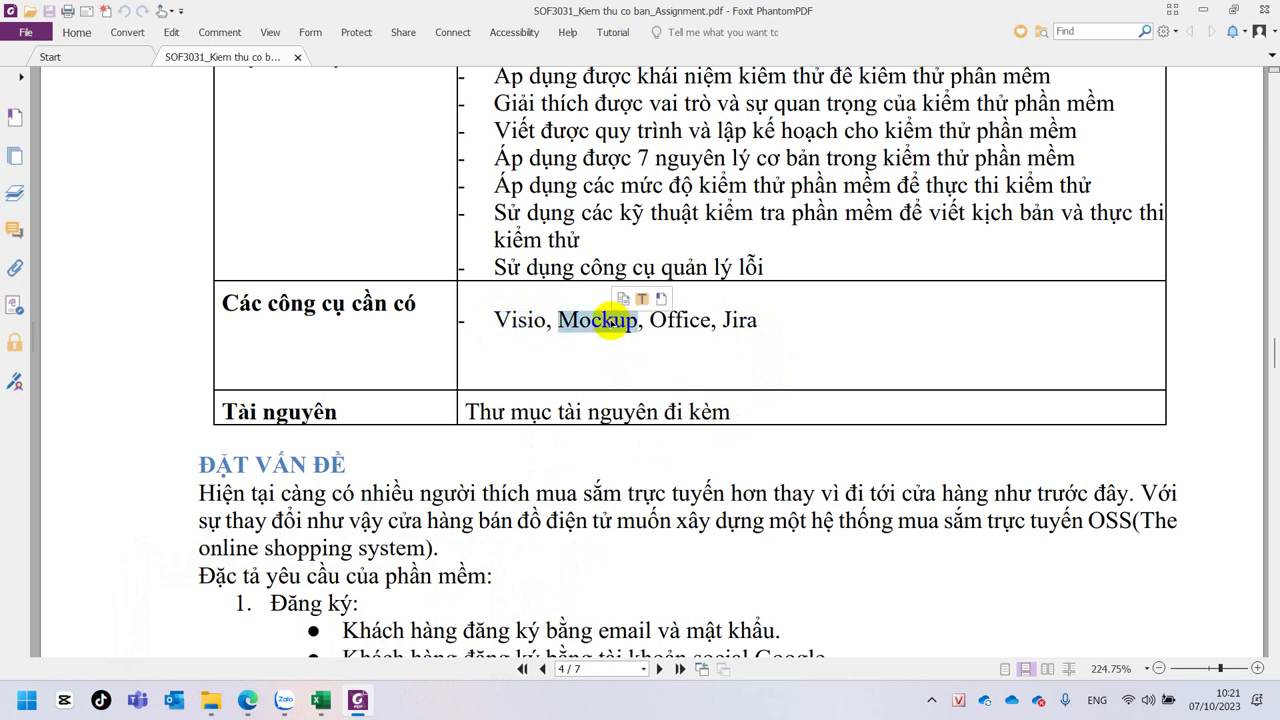
left_click(680, 320)
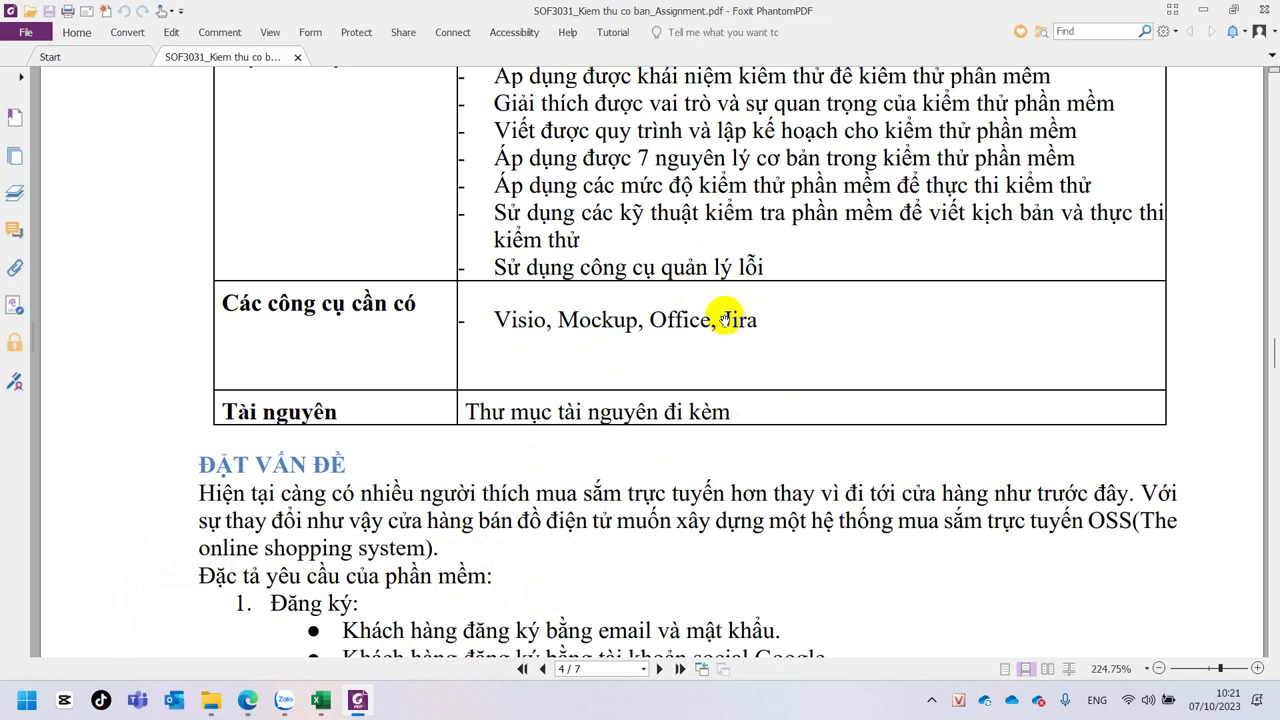
left_click_drag(724, 319, 755, 318)
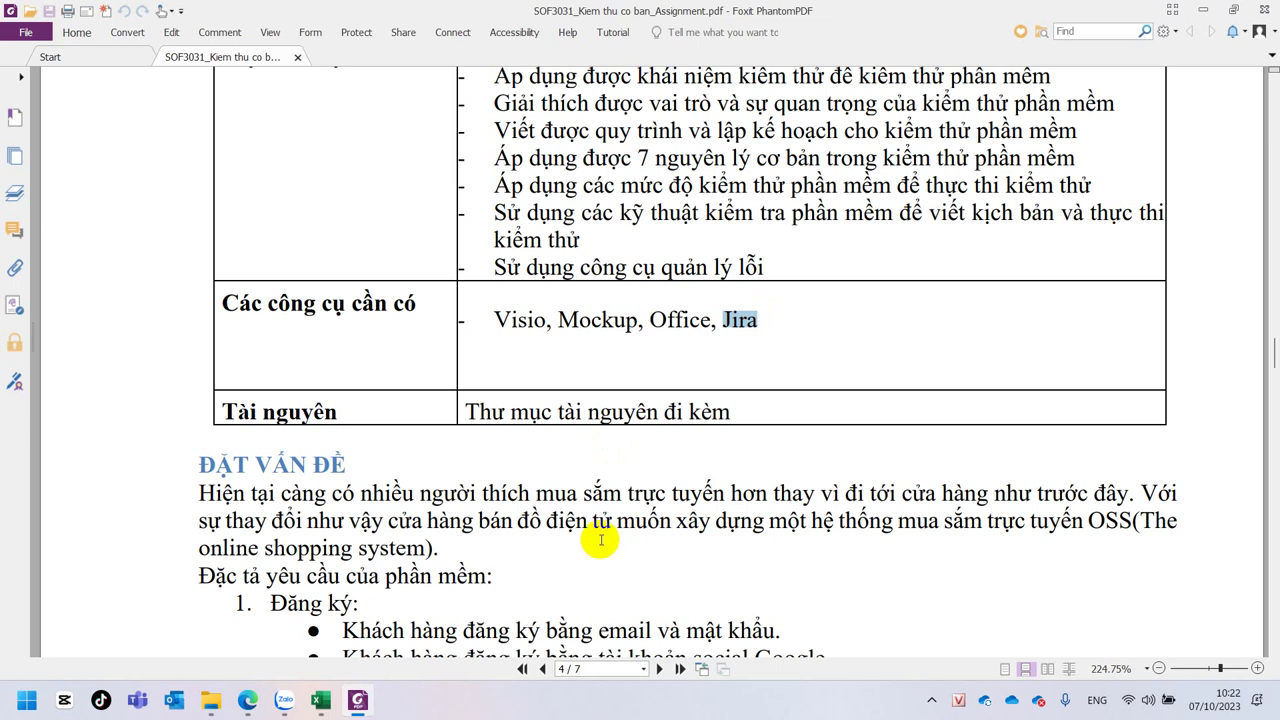
left_click(727, 320)
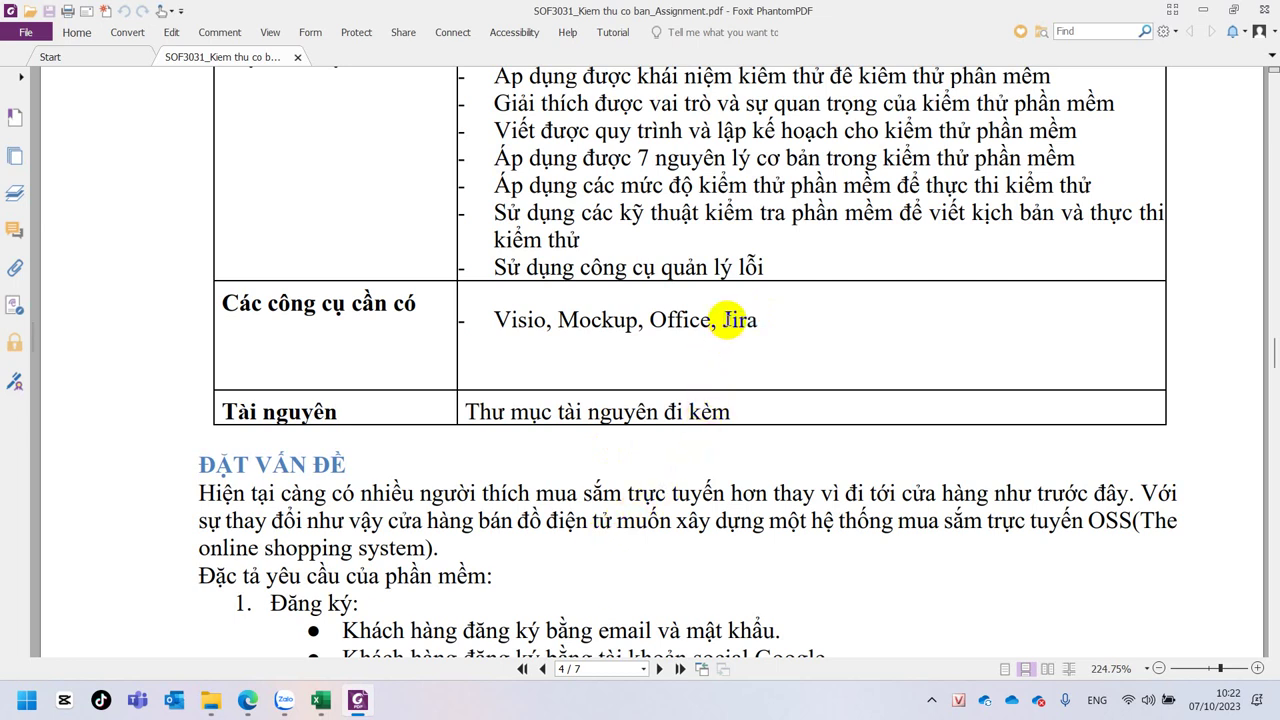
left_click_drag(727, 320, 762, 323)
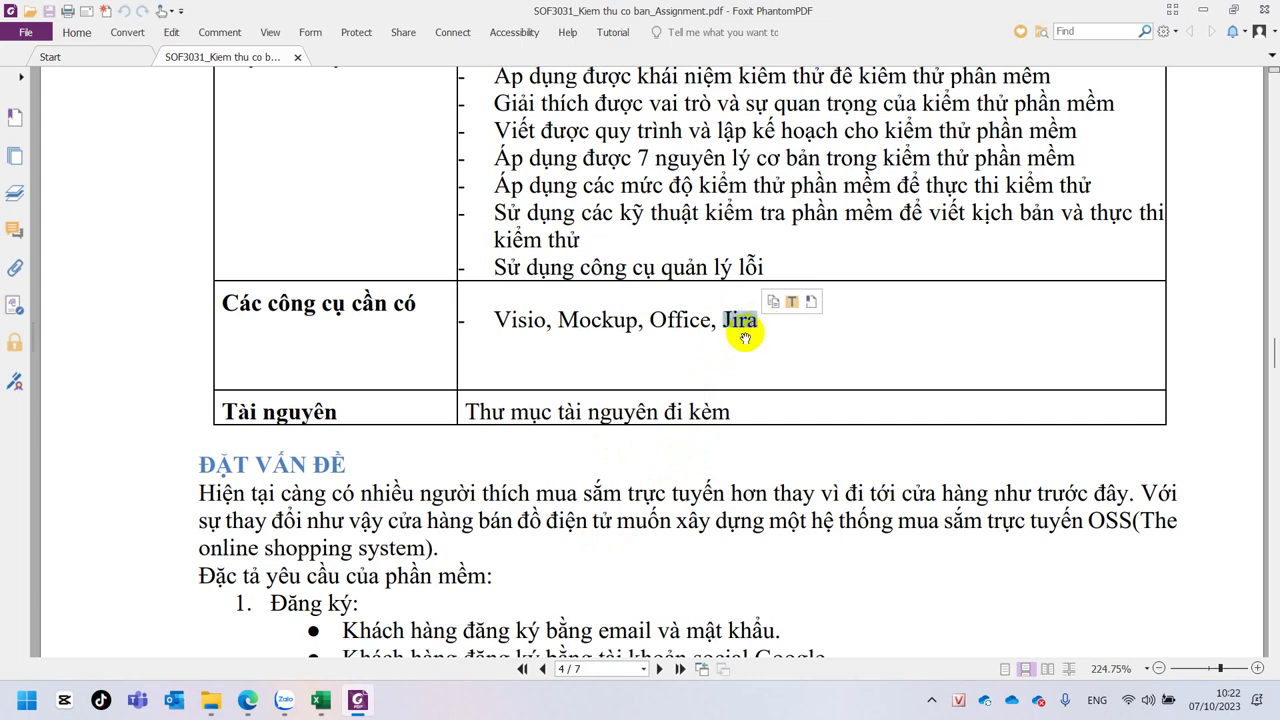
Return to the Excel workbook's Test Plan sheet and examine rows 1 to 6 of the schedule.
mouse_move(320, 705)
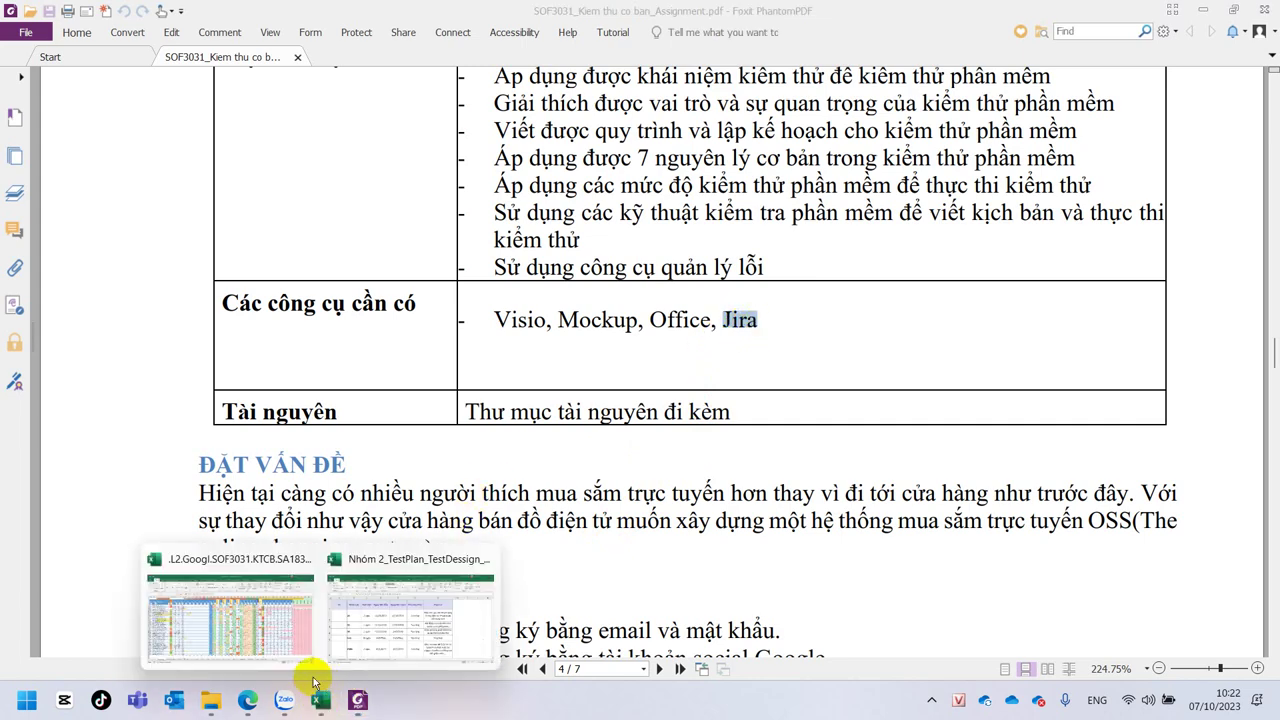
left_click(389, 633)
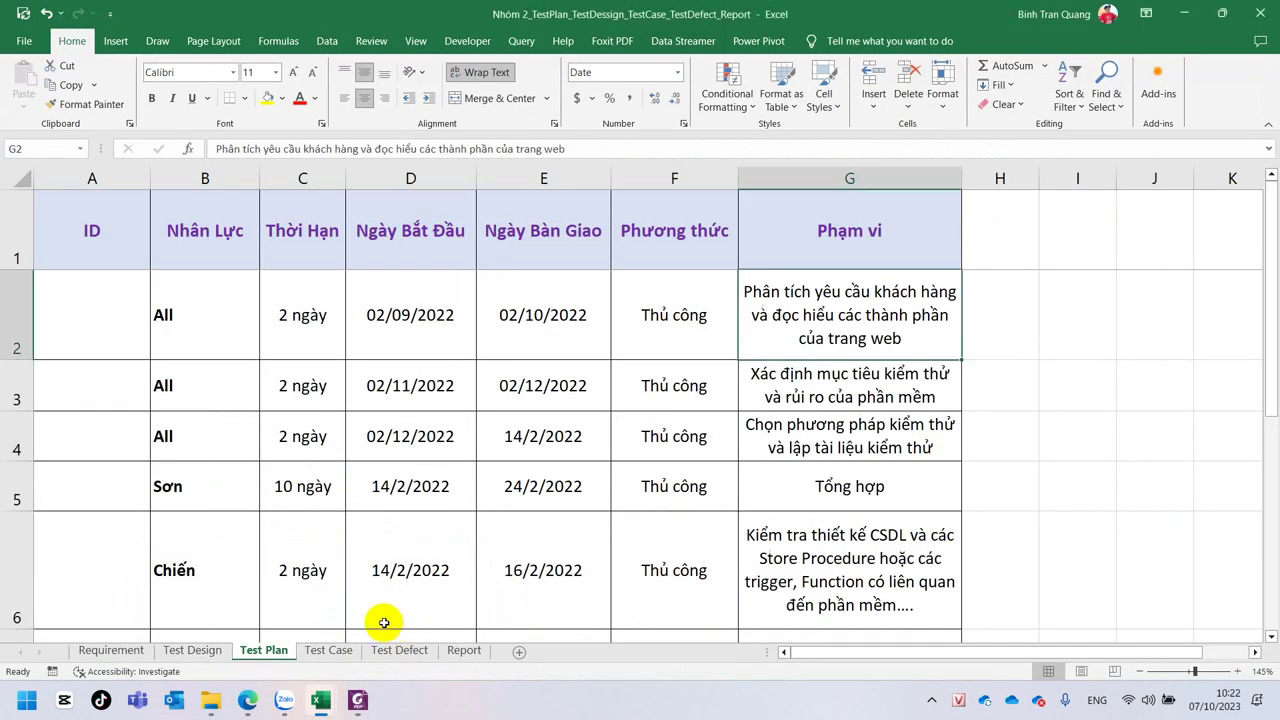
left_click_drag(10, 227, 379, 545)
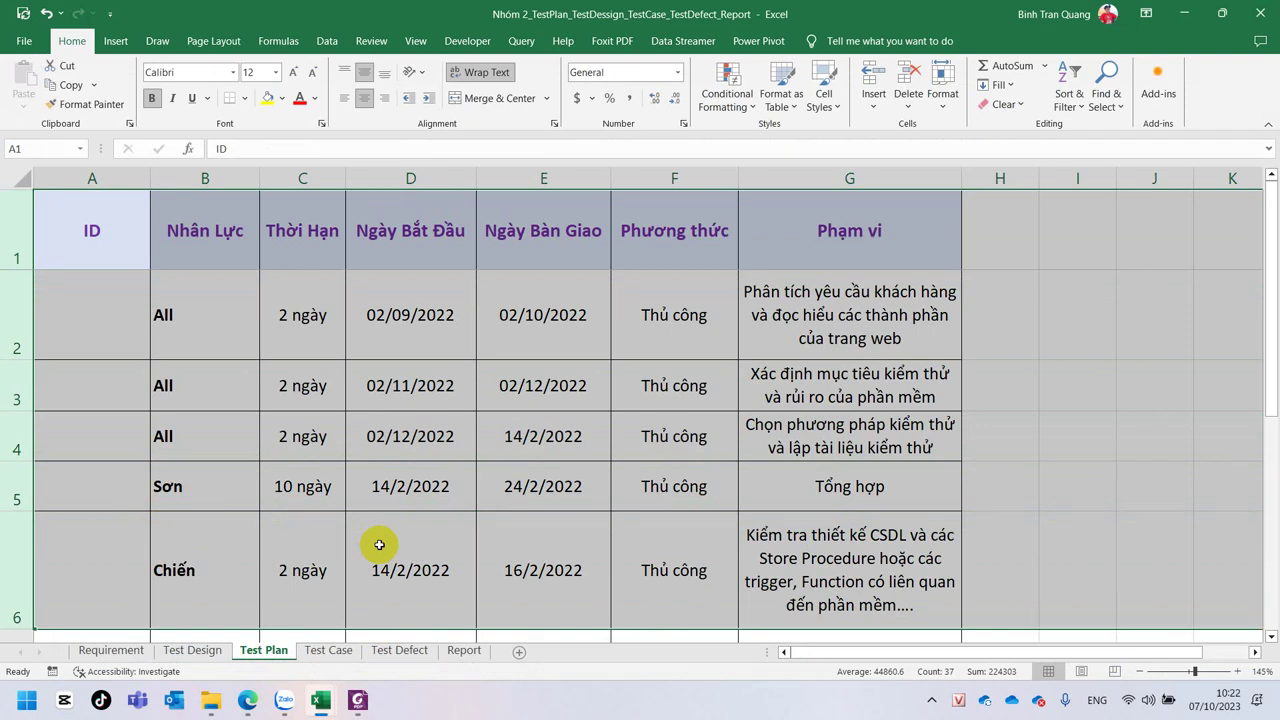
left_click(231, 559)
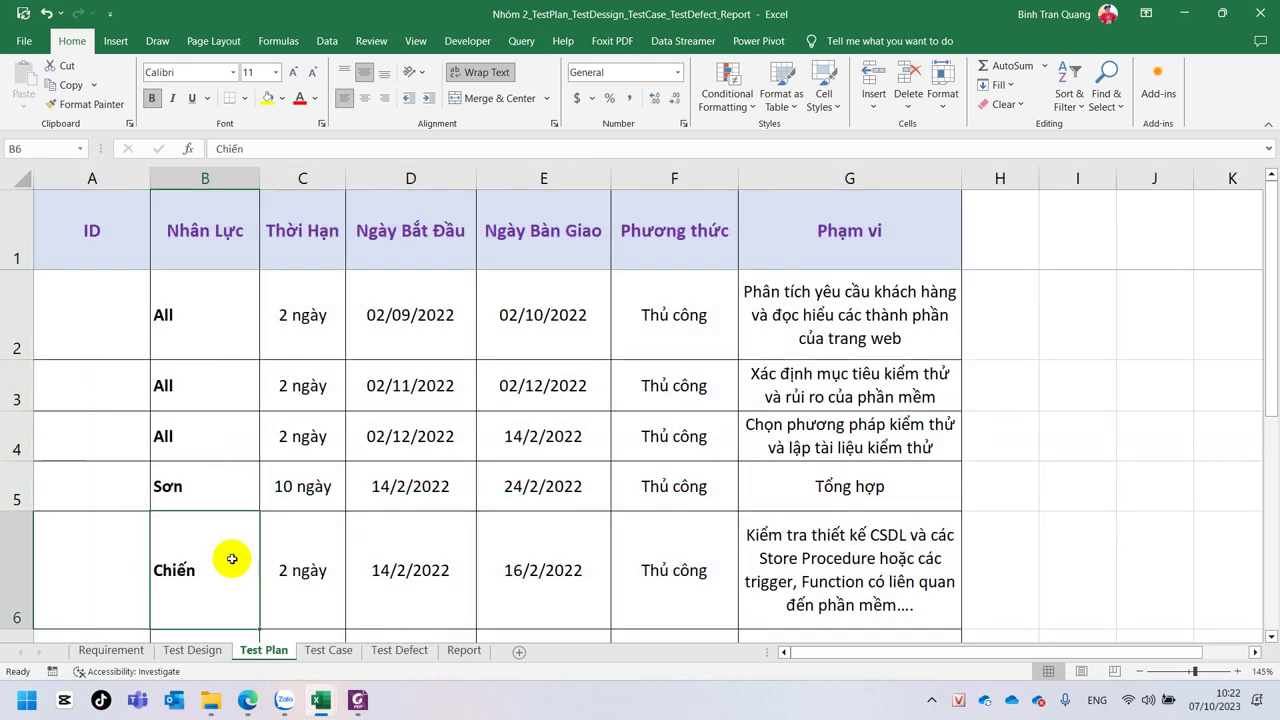
Look at the Test Case sheet, and examine the "Đăng nhập thành công" requirement and its admin login criterion on the Test Design sheet.
left_click(328, 650)
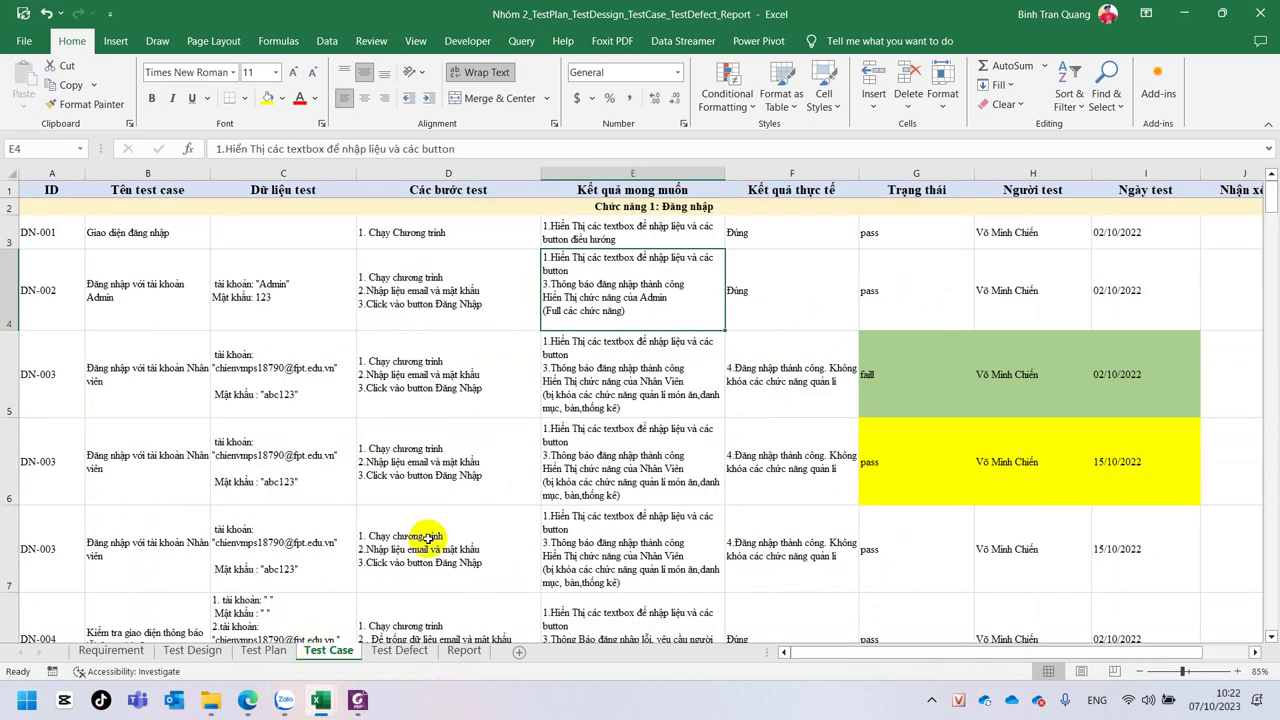
left_click(264, 651)
left_click(196, 652)
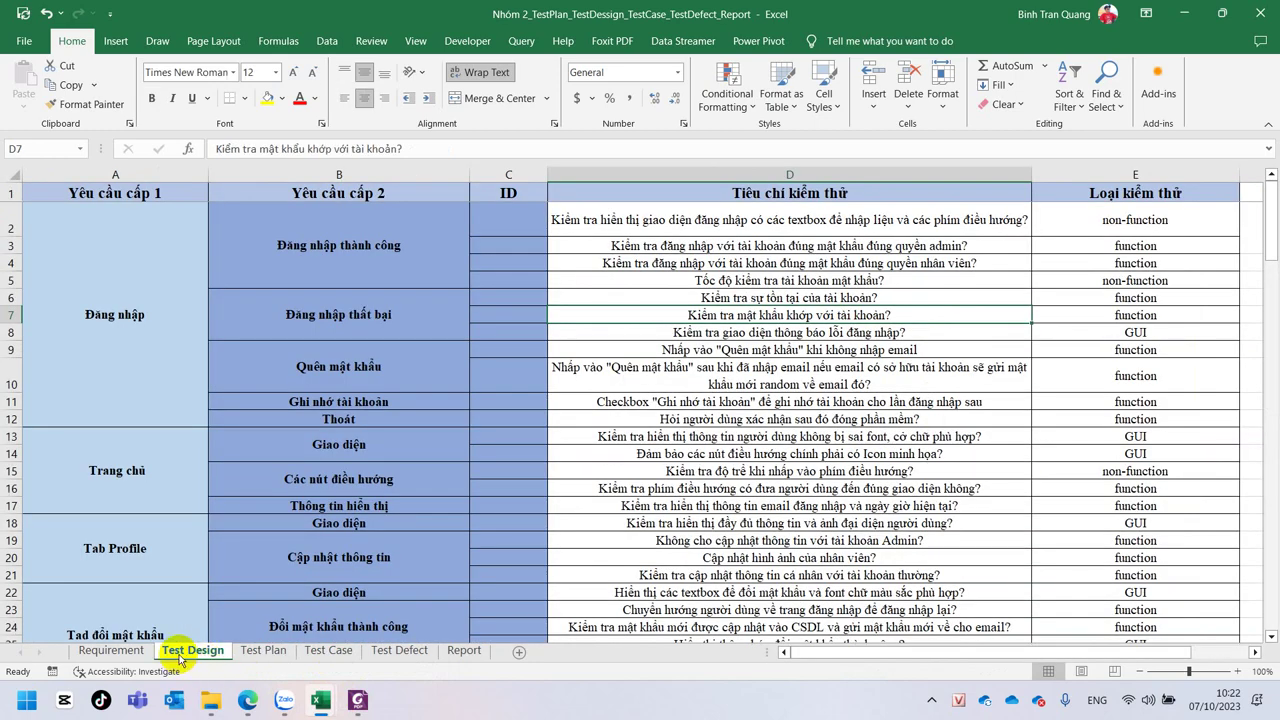
left_click(380, 232)
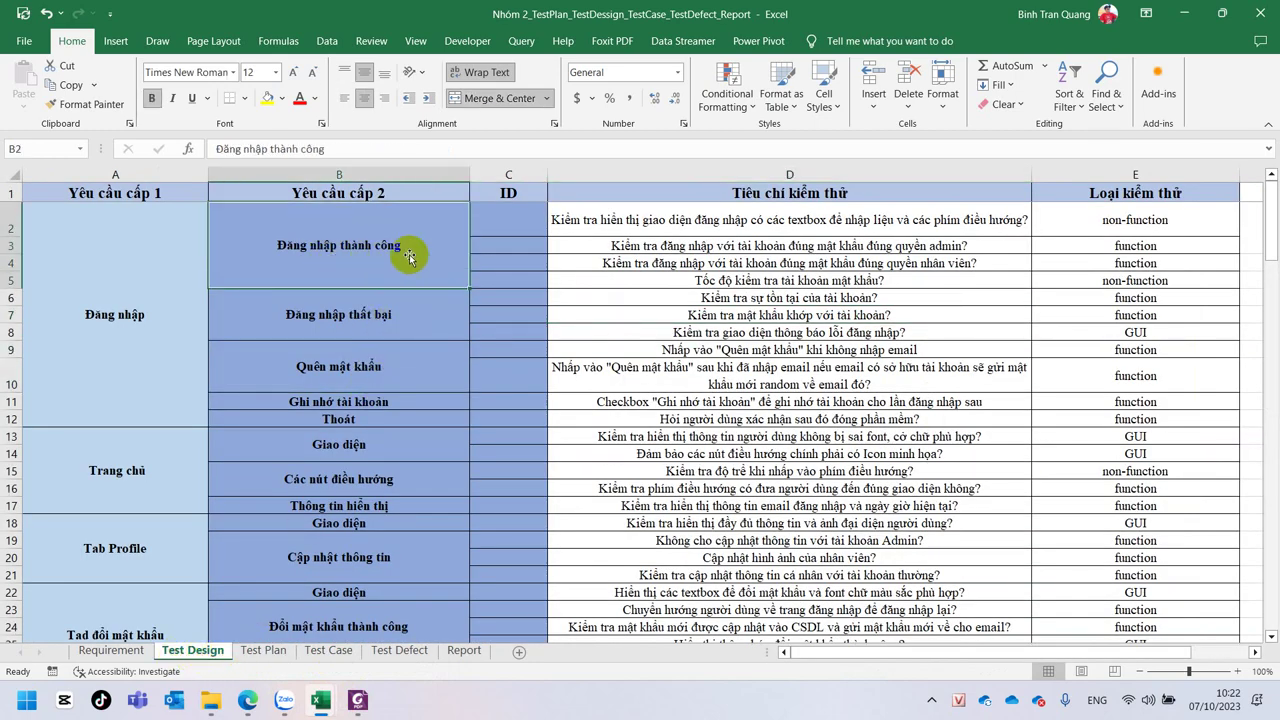
left_click(603, 246)
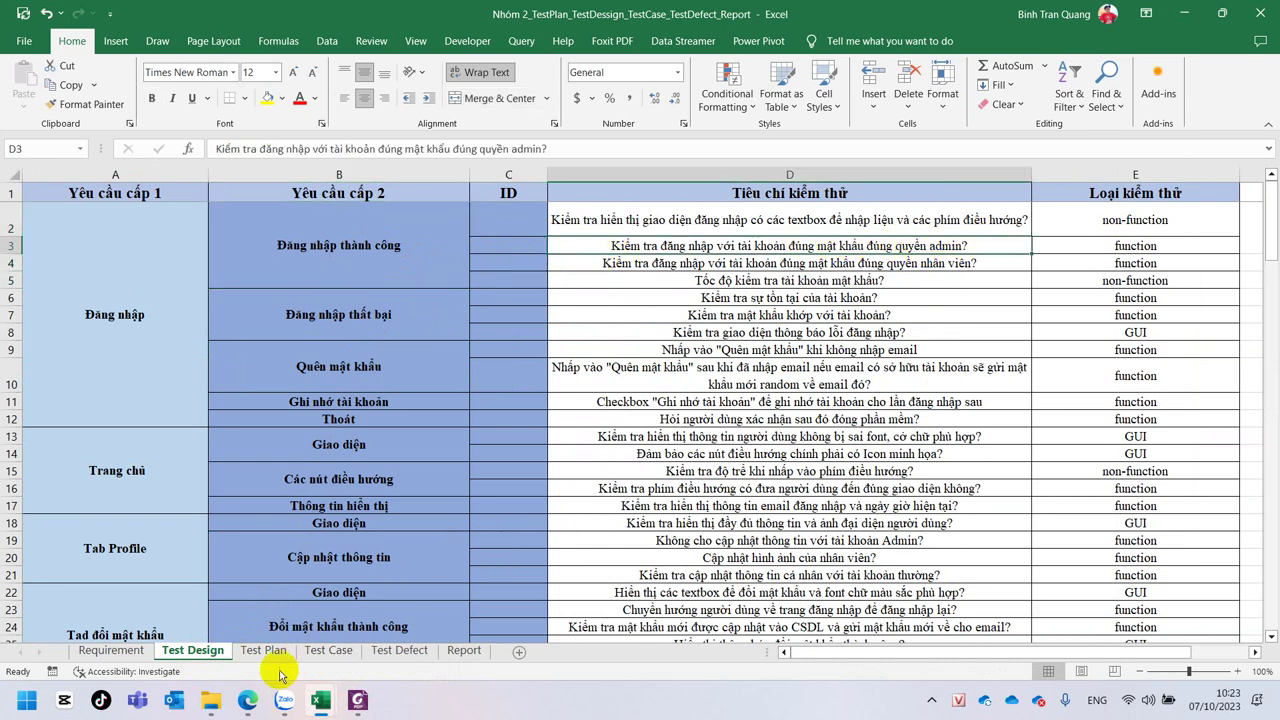
Show the Test Case sheet and examine the test data, expected result and status of case DN-002.
left_click(328, 650)
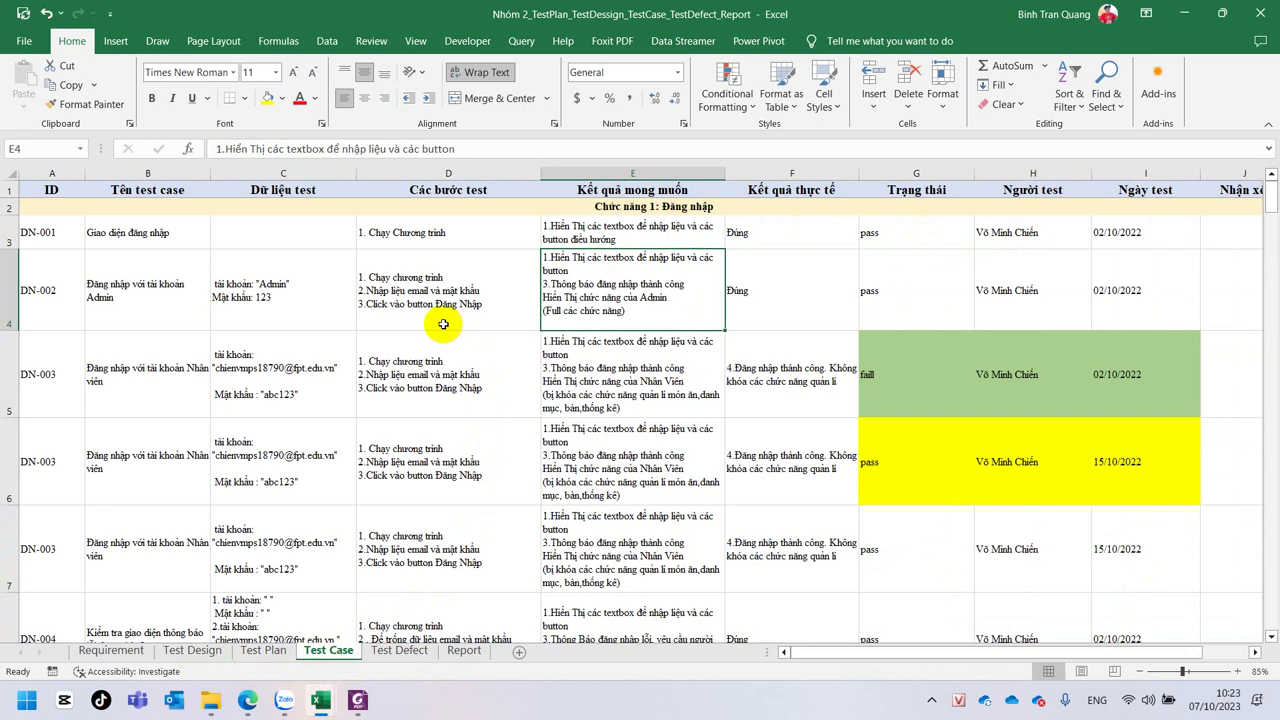
left_click(278, 308)
left_click(604, 297)
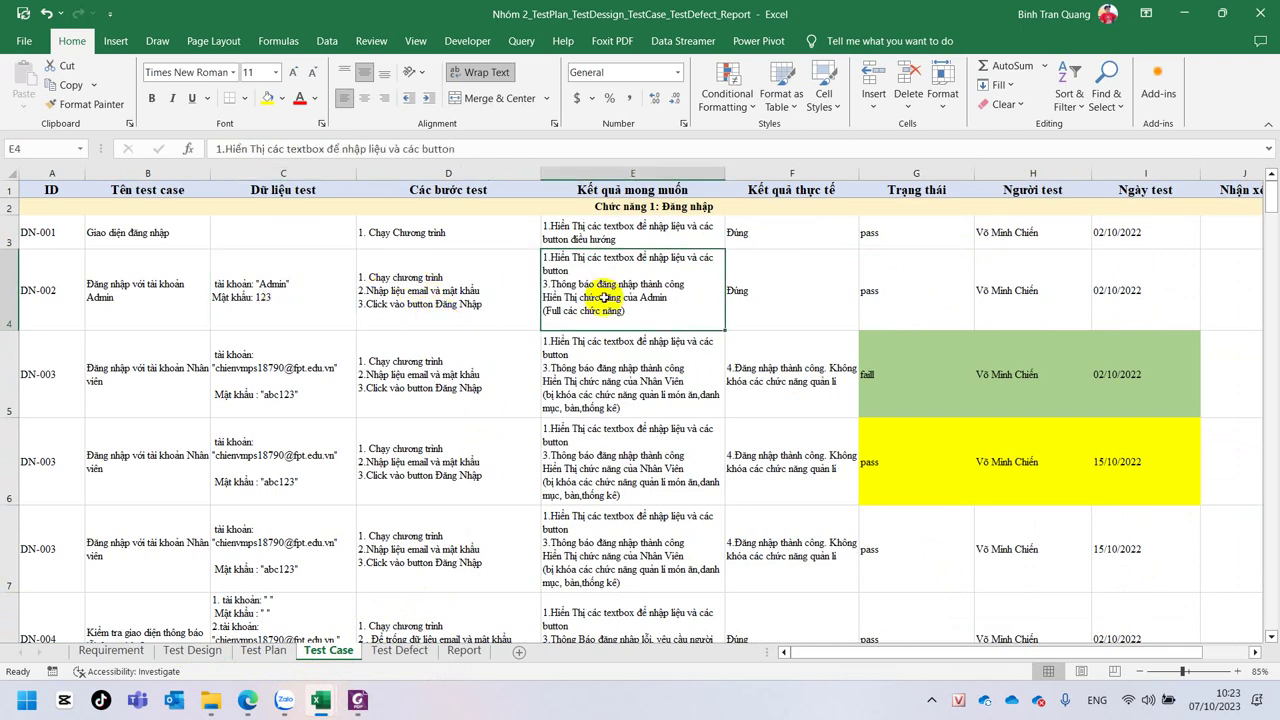
left_click(250, 309)
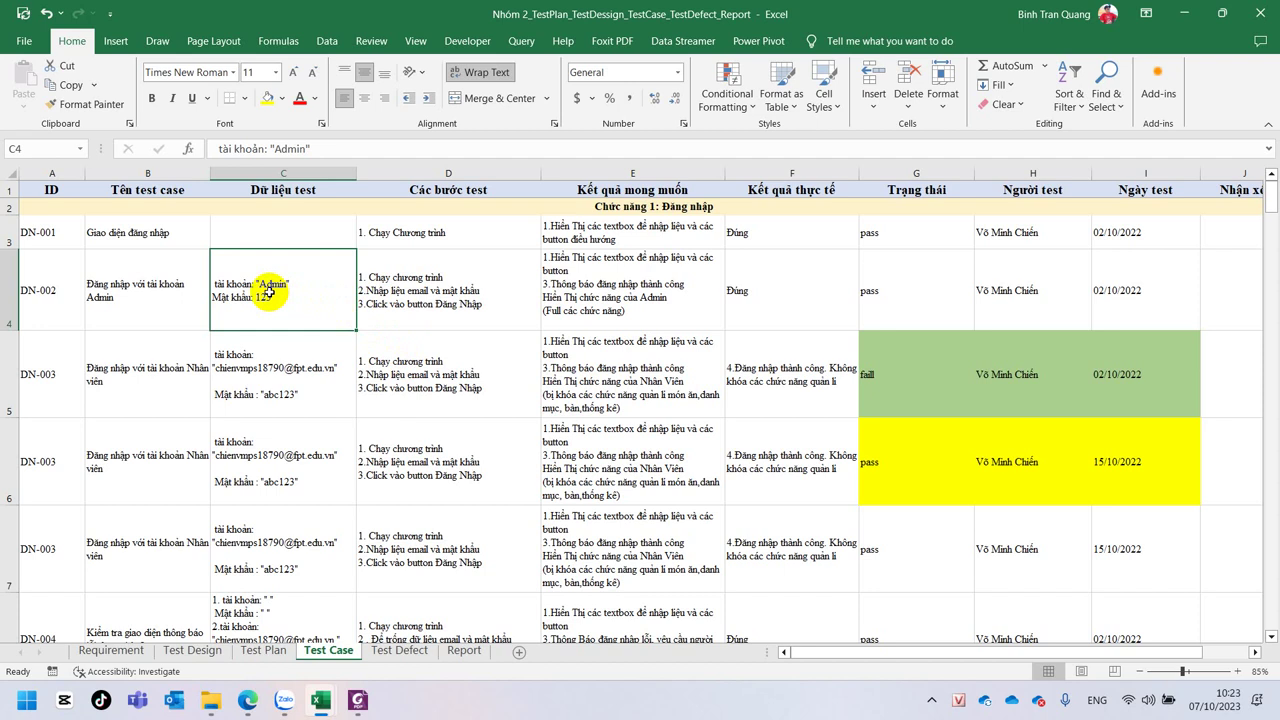
left_click(930, 297)
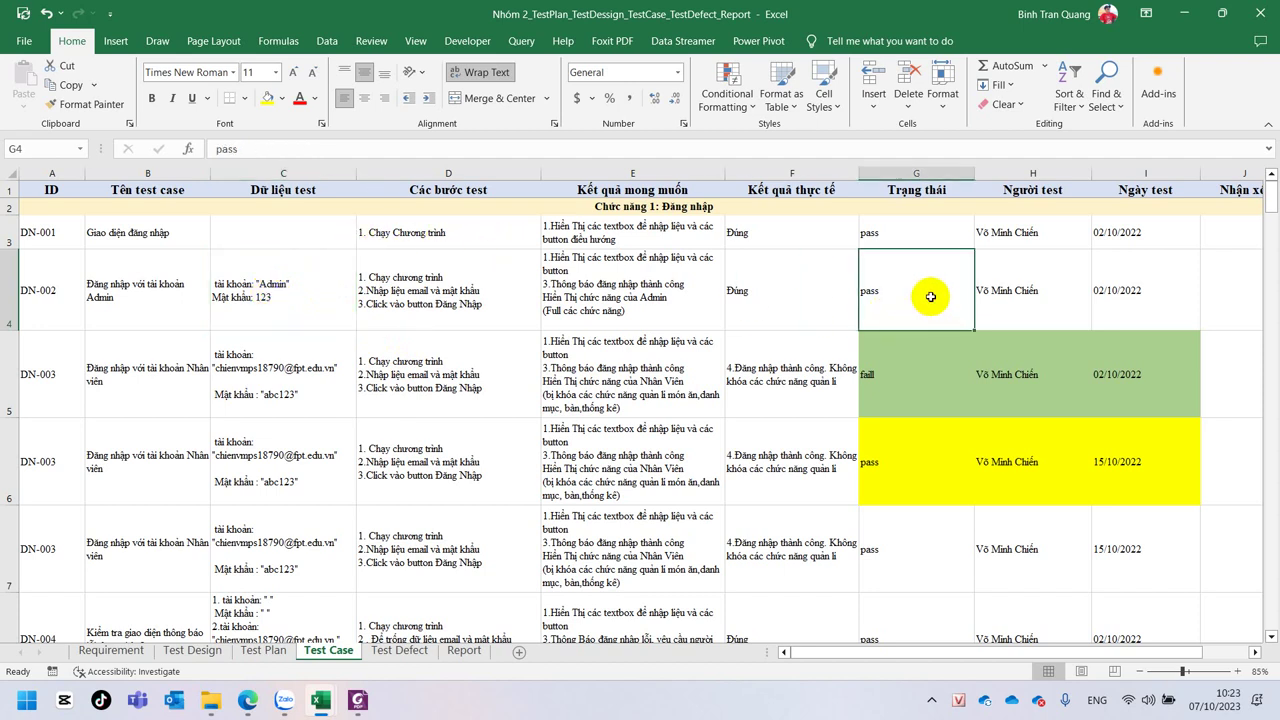
left_click(249, 272)
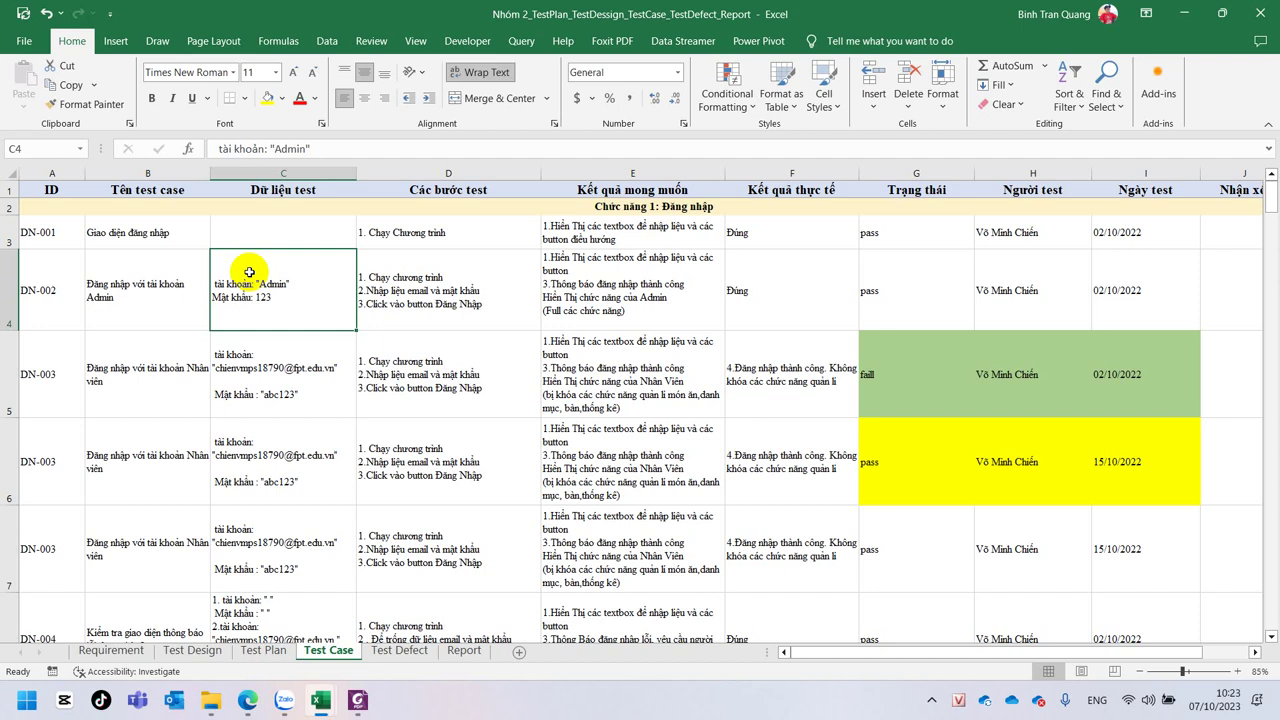
Examine the "Dữ liệu test" column, the test steps of DN-002, and the "Trạng thái" cells in rows 4 and 5.
left_click(228, 172)
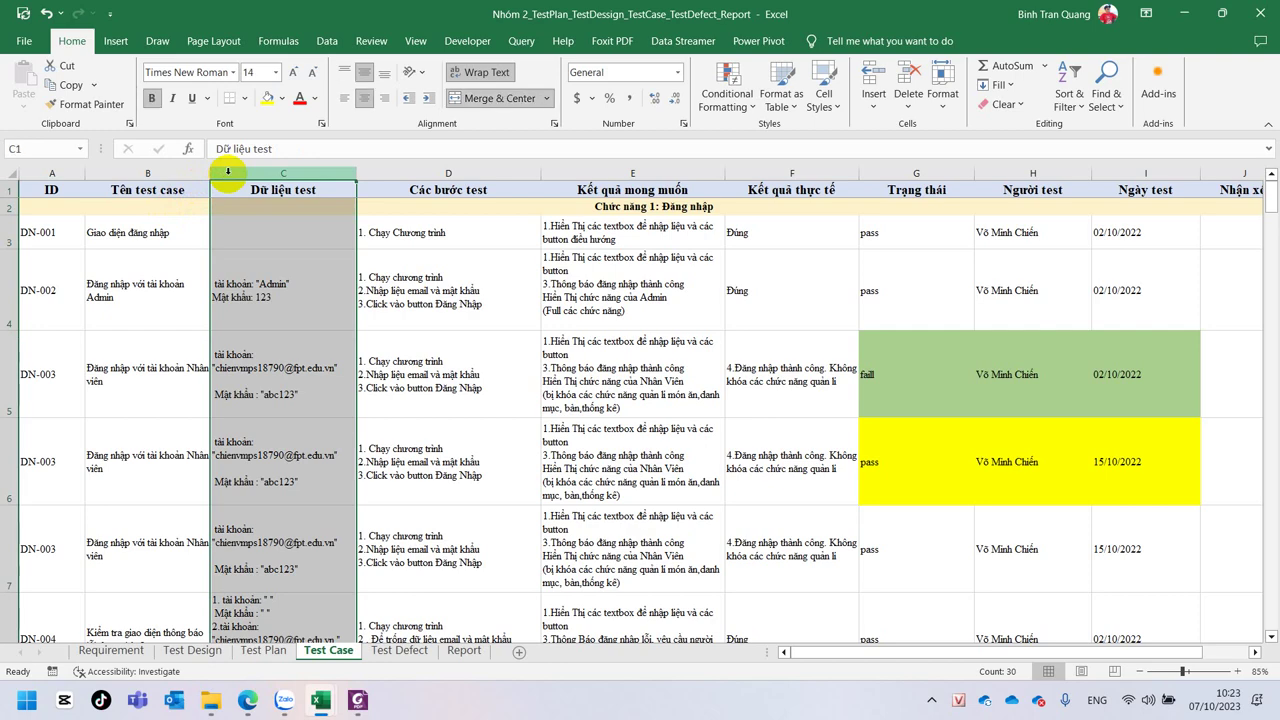
left_click(406, 297)
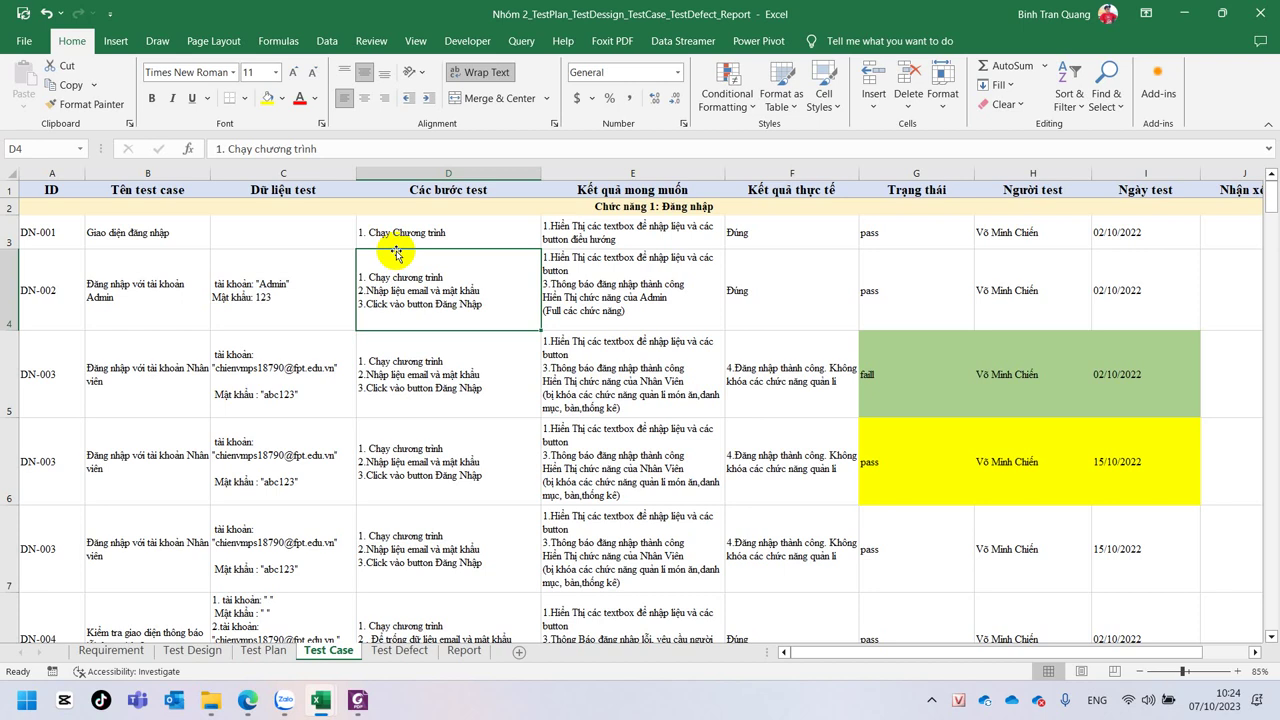
left_click(905, 300)
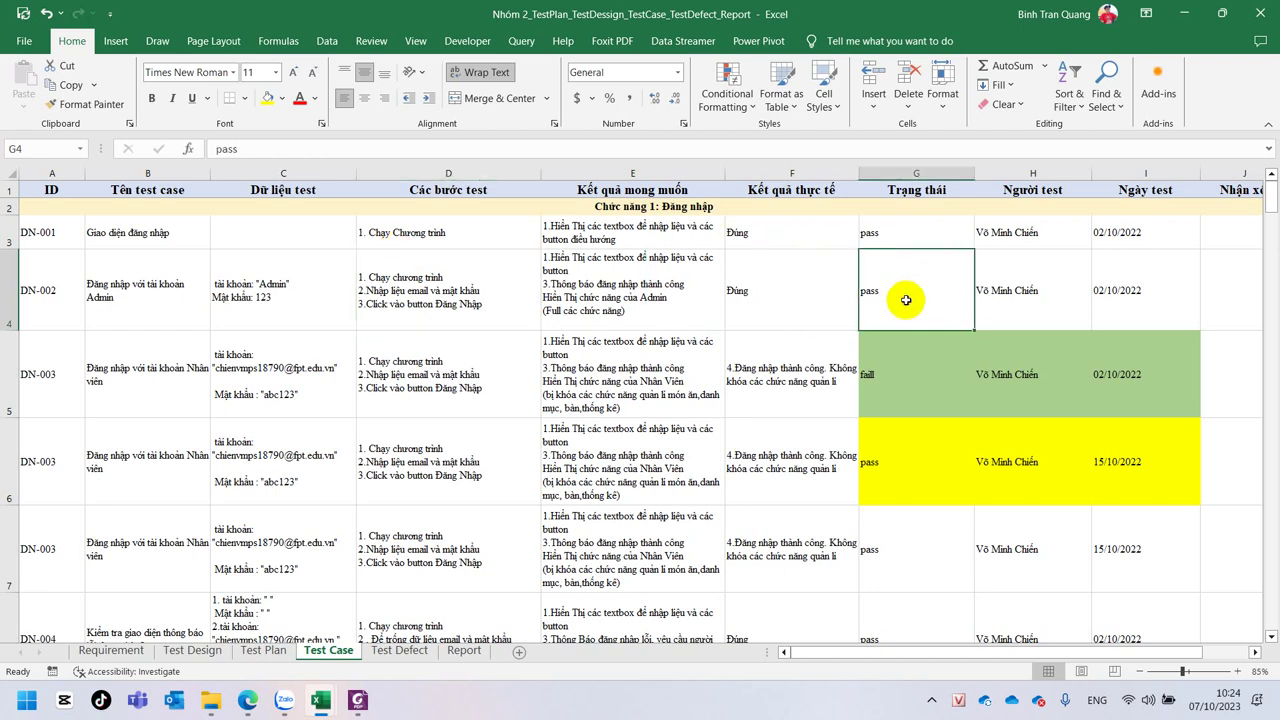
left_click(899, 366)
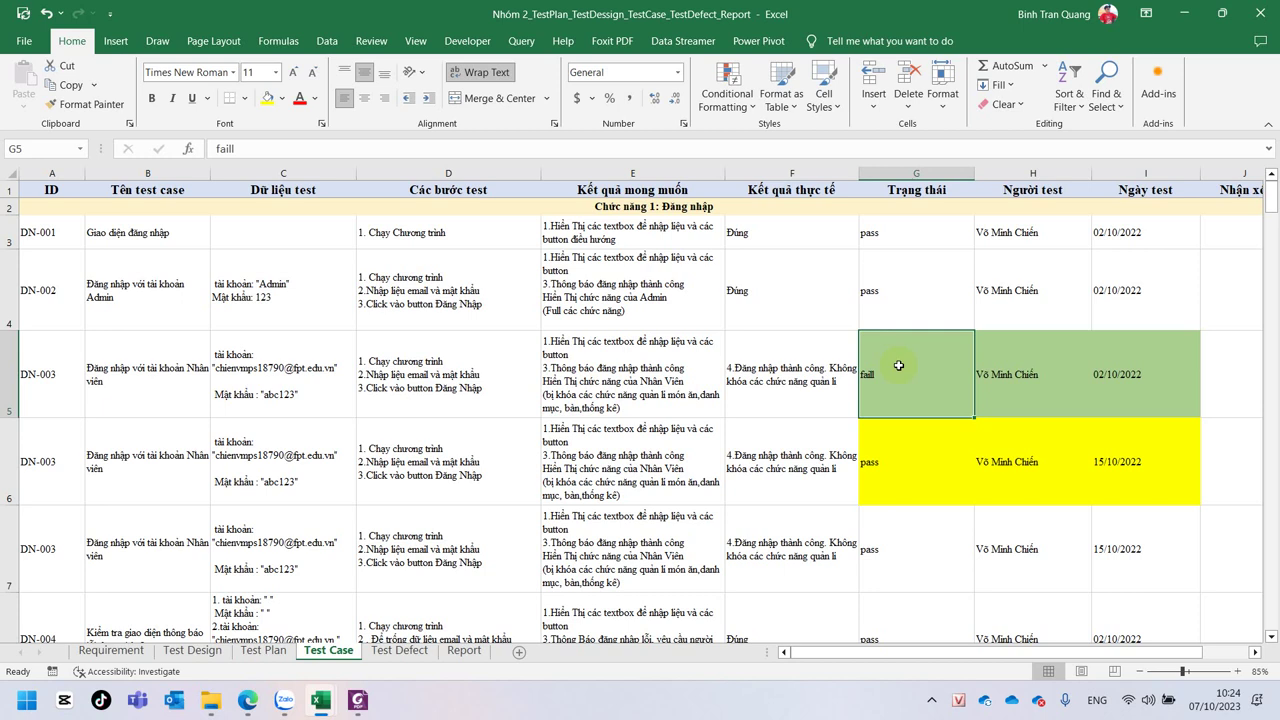
left_click(299, 166)
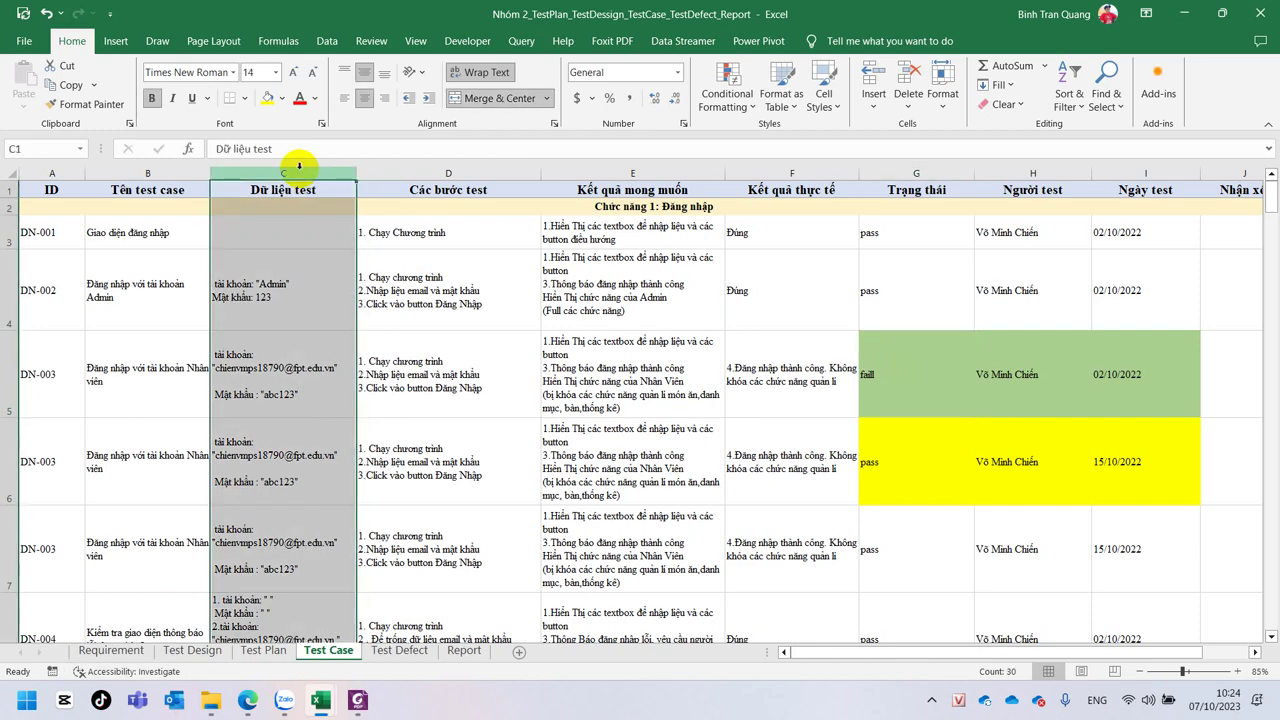
Go through case DN-002 in order: test data, test steps, expected result, actual result and status.
left_click(250, 296)
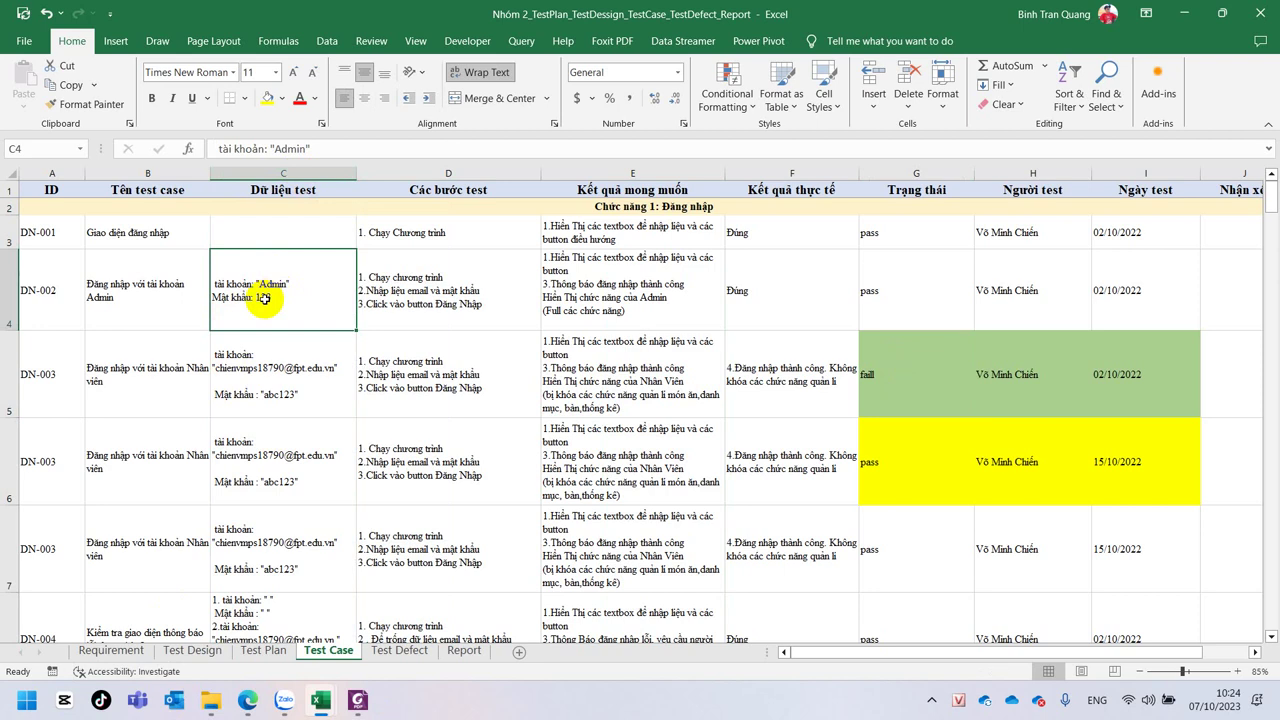
left_click(443, 306)
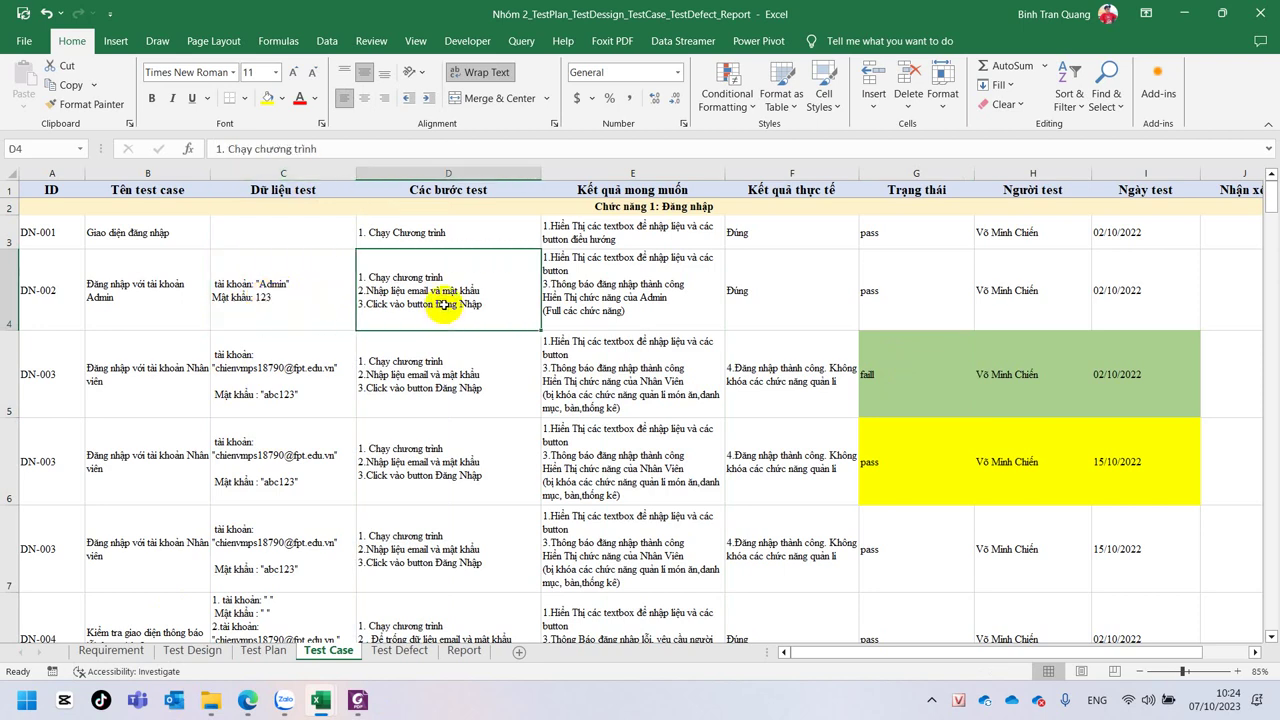
left_click(585, 285)
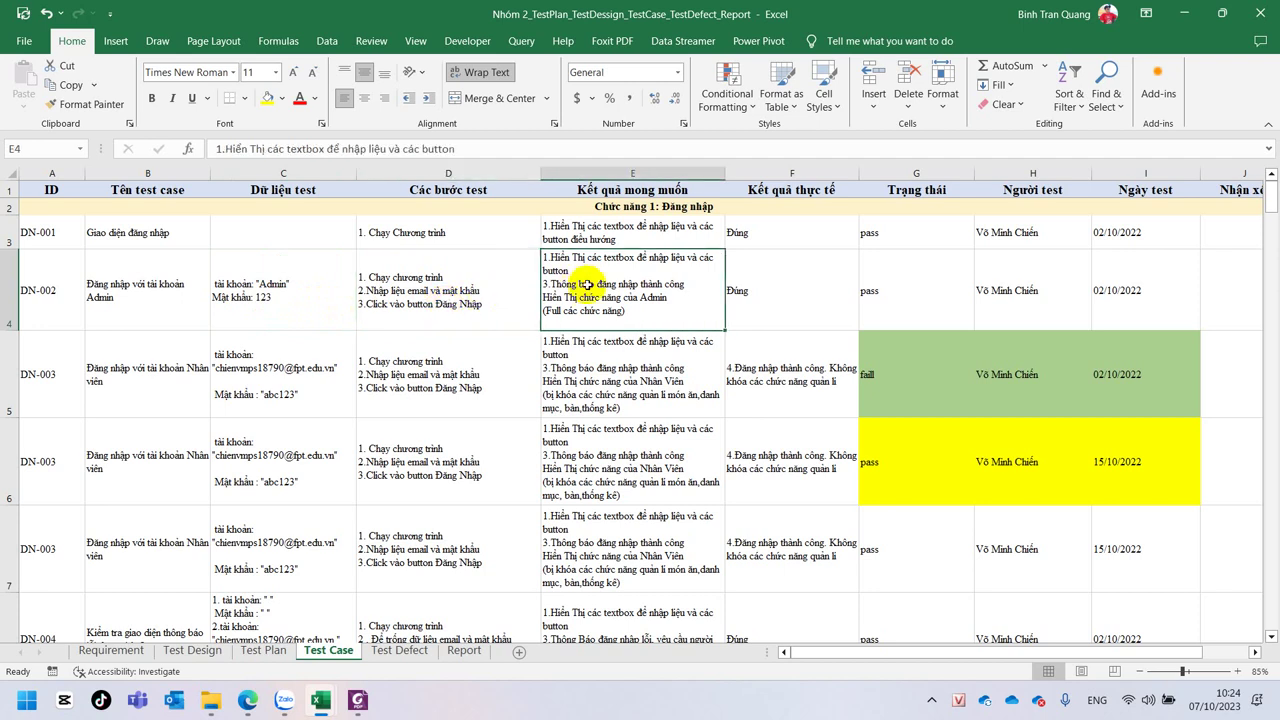
left_click(778, 288)
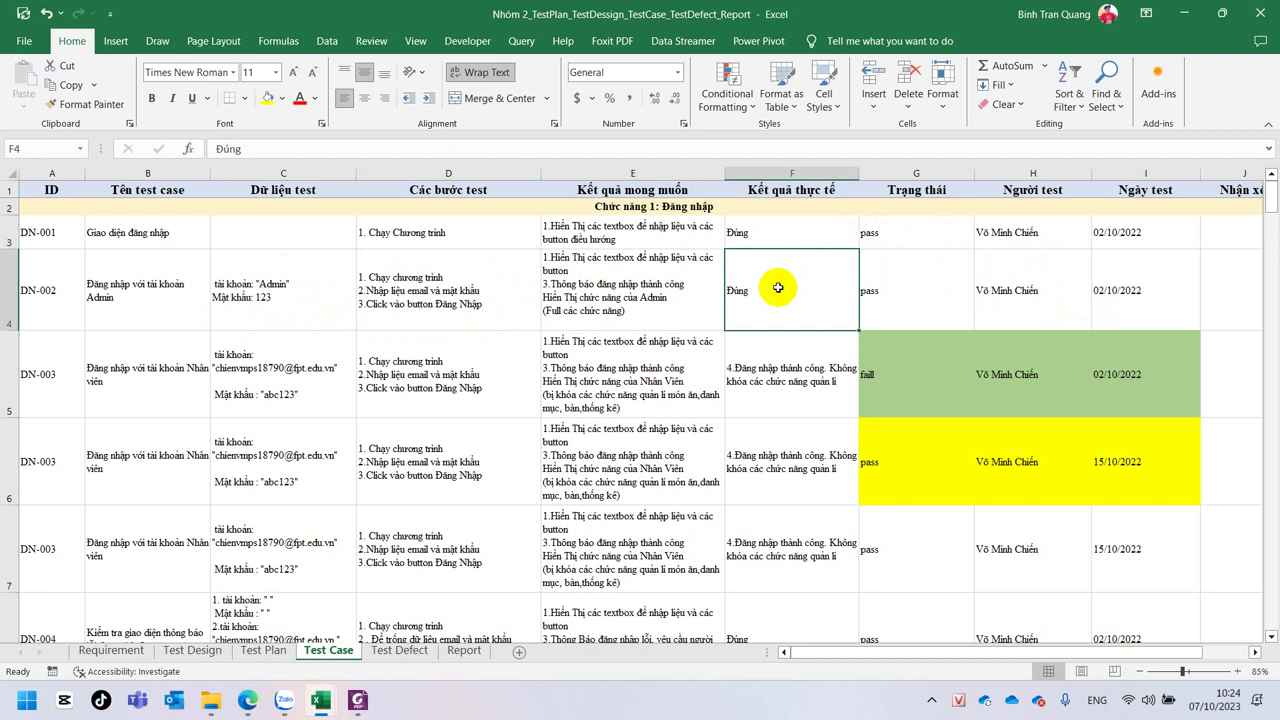
left_click(929, 289)
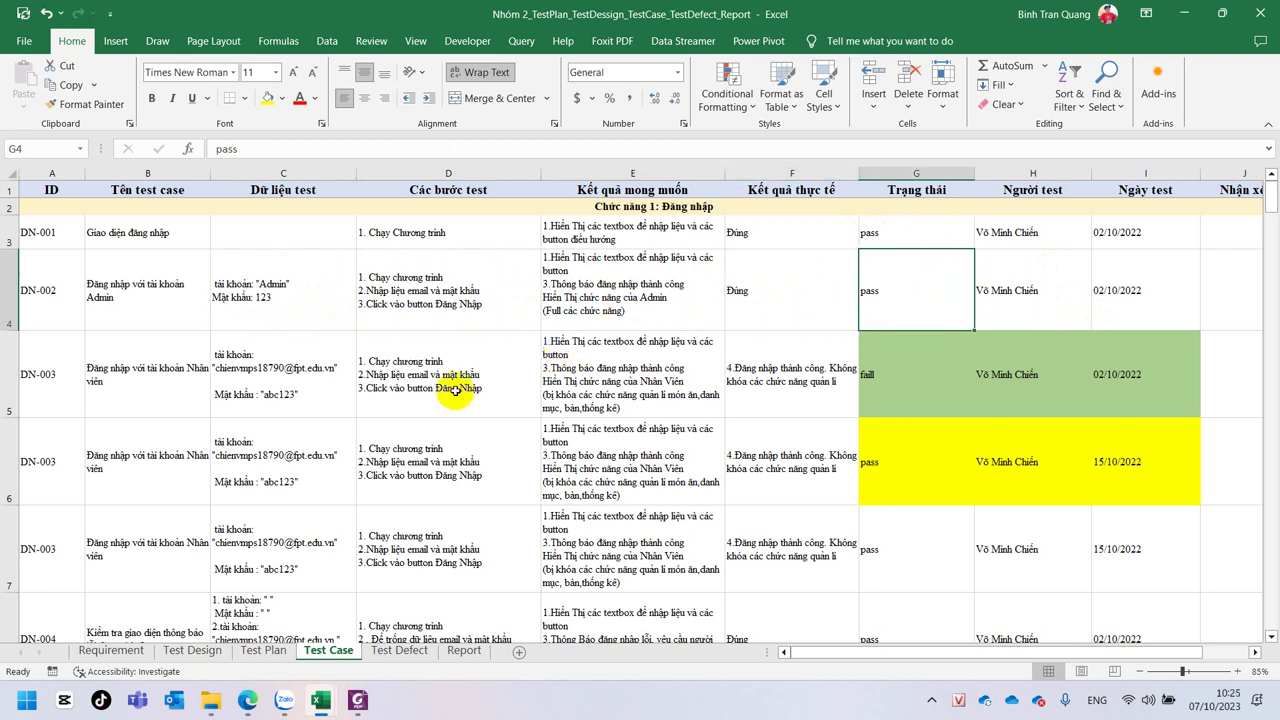
Examine the test data, steps, expected result and actual result of the first DN-003 entry in row 5.
left_click(247, 405)
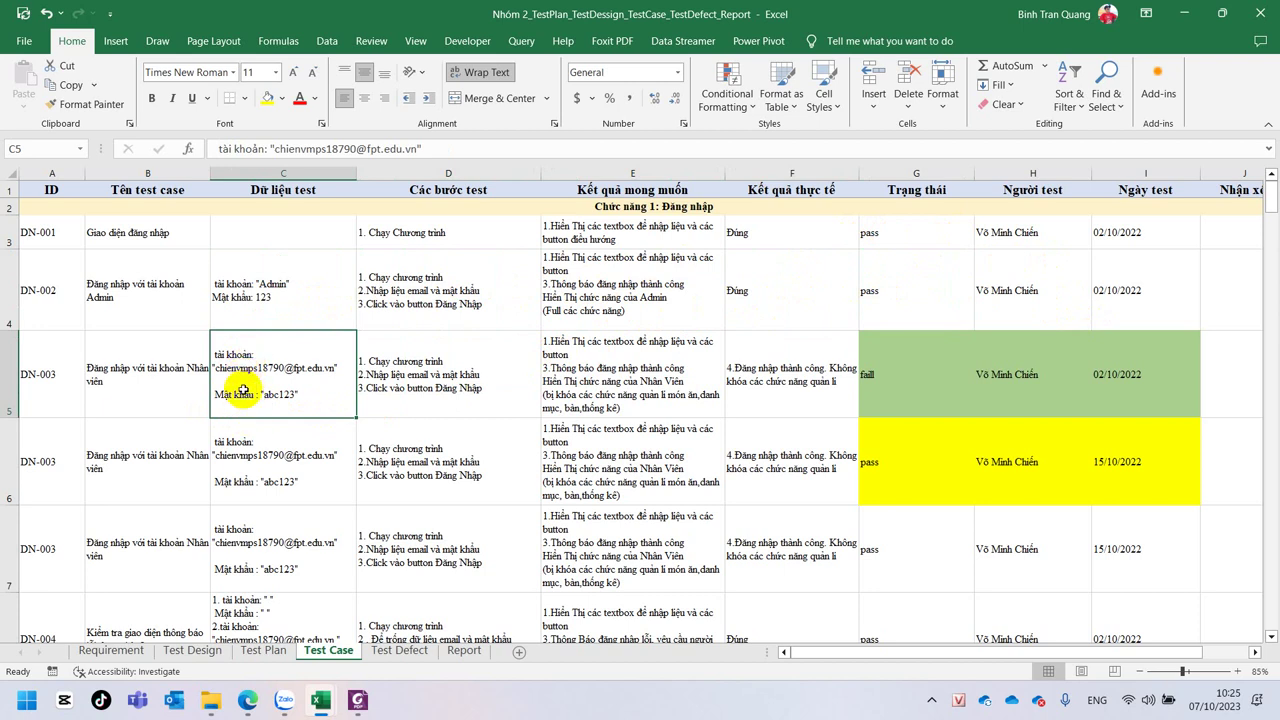
left_click(400, 377)
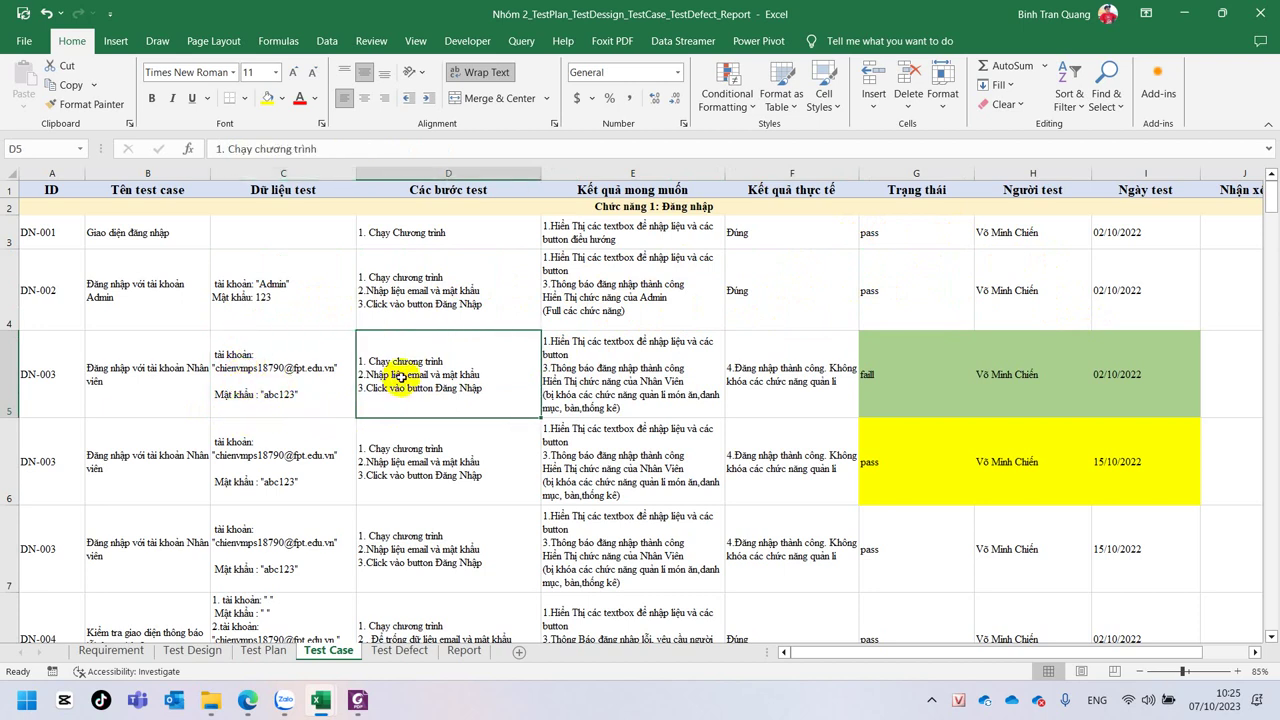
left_click(607, 372)
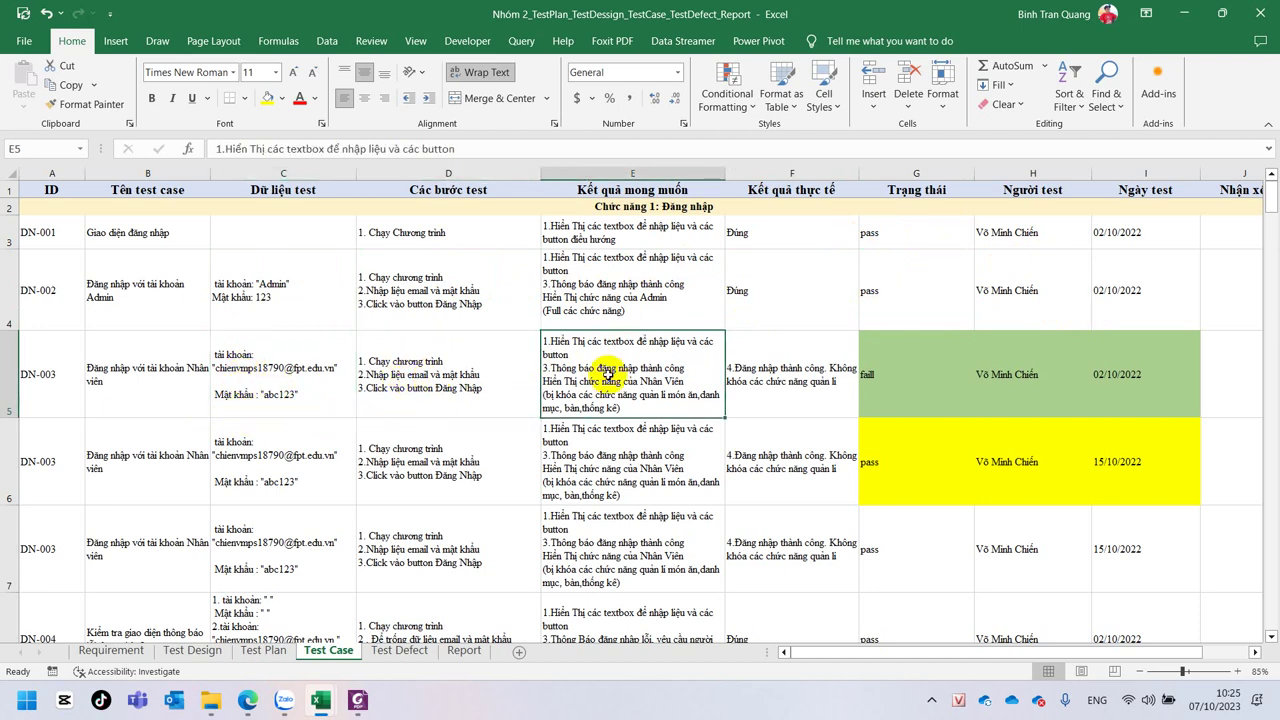
left_click(820, 368)
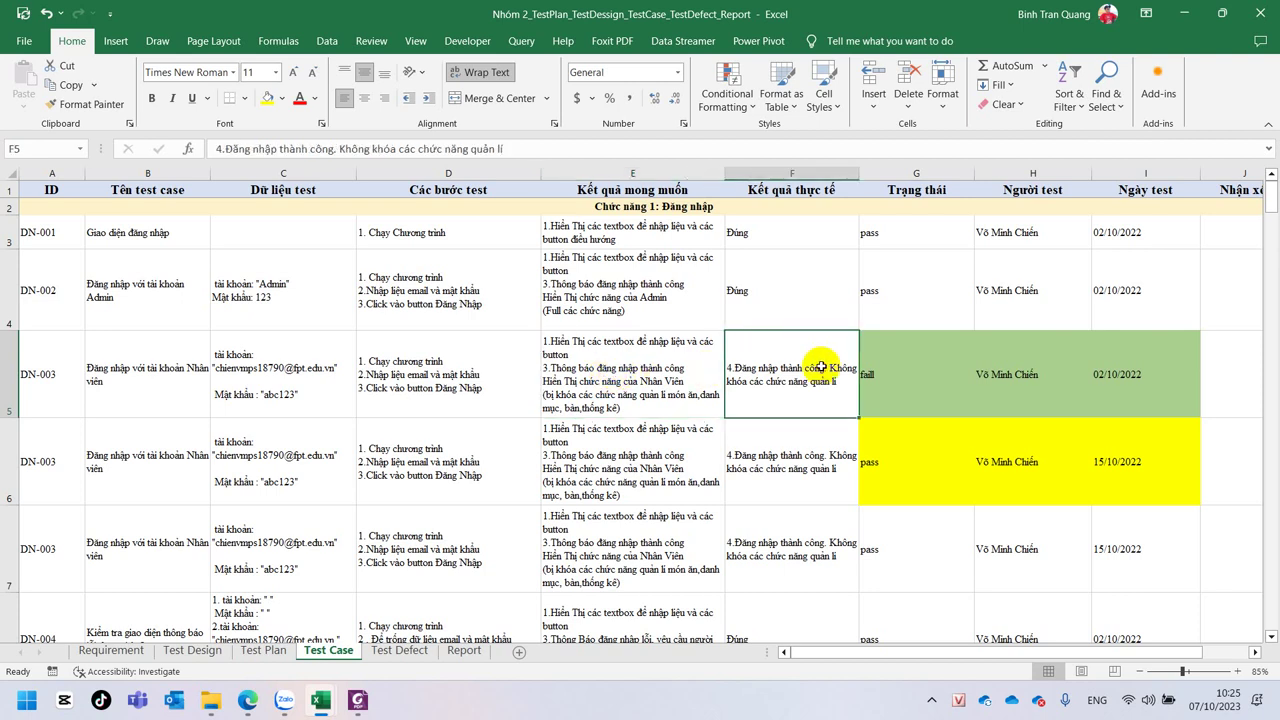
Compare the "Kết quả mong muốn" and "Kết quả thực tế" cells in row 5, and check that row's status.
left_click(588, 364)
left_click(789, 363)
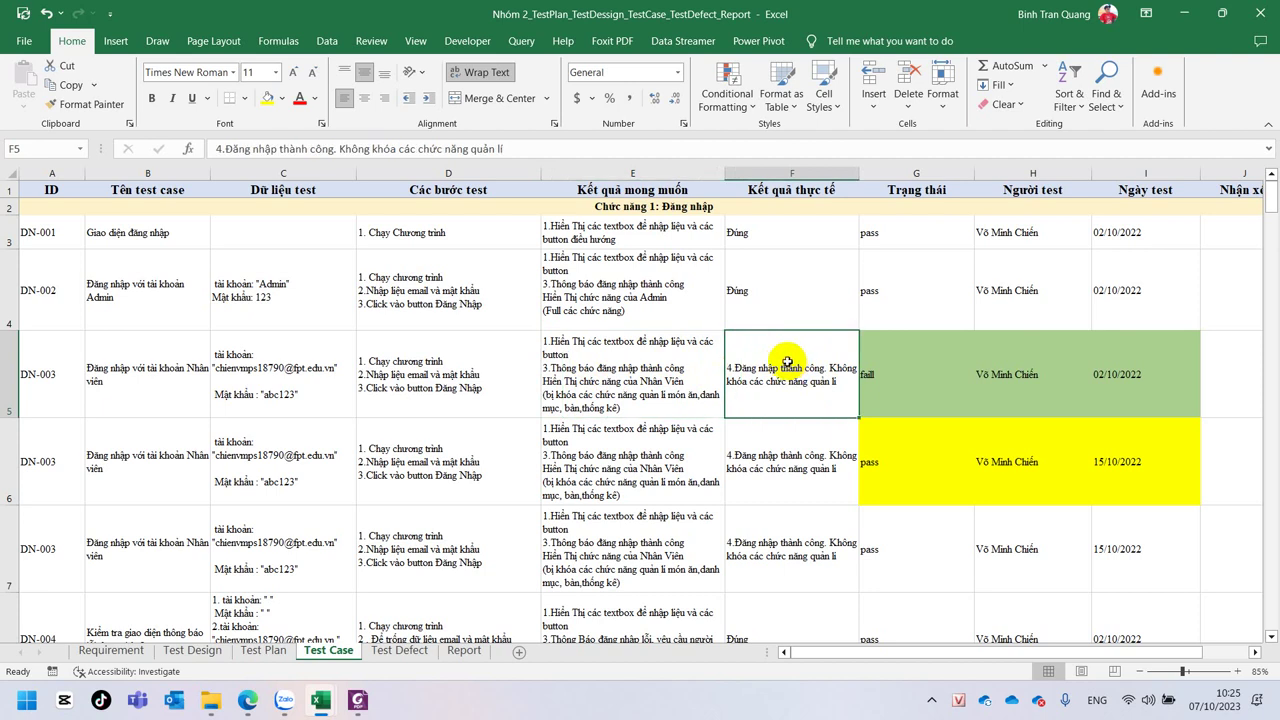
left_click(677, 363)
key("Right")
left_click(677, 368)
left_click(766, 369)
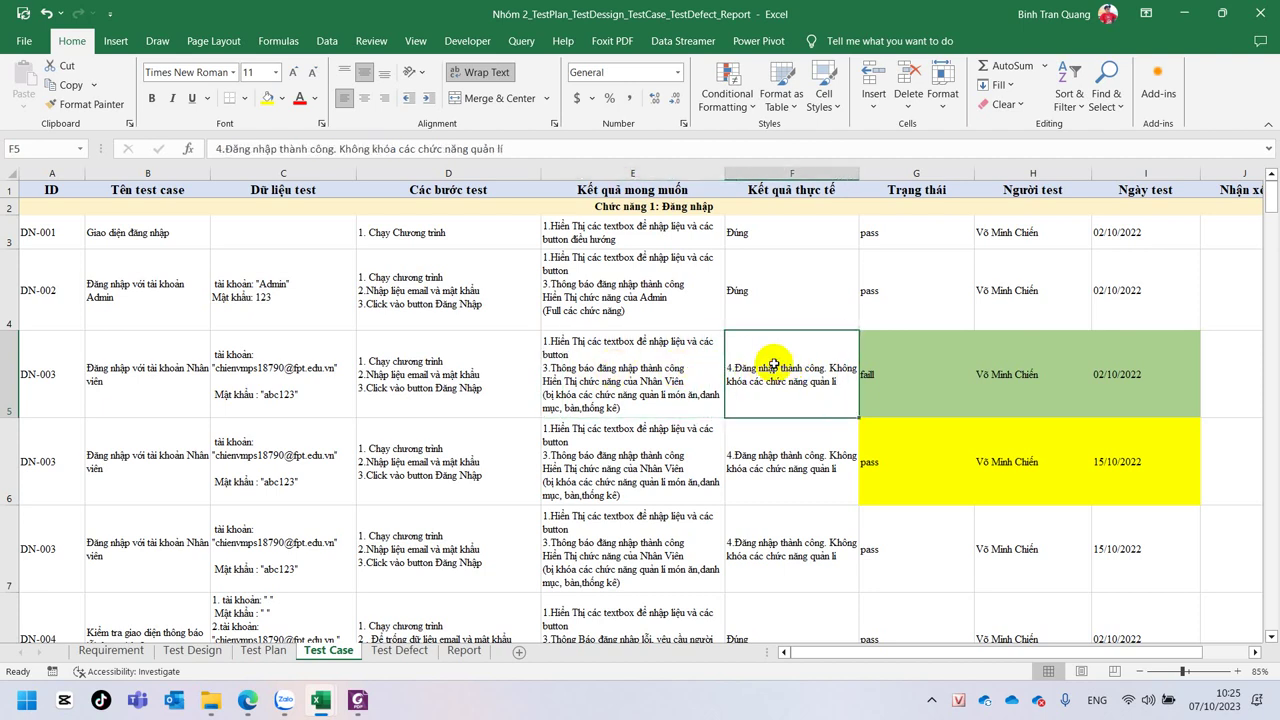
left_click(917, 374)
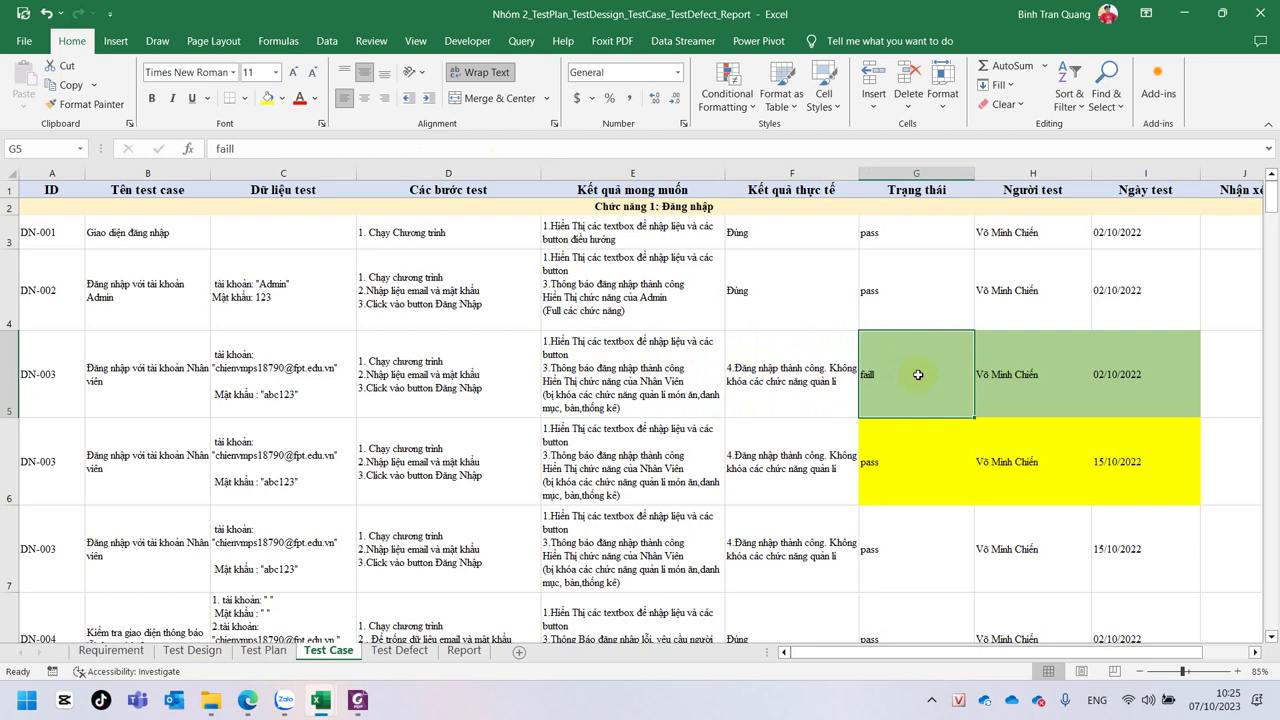
Examine the tester and test date in row 5, and highlight the entire row.
left_click(1014, 368)
left_click(1114, 356)
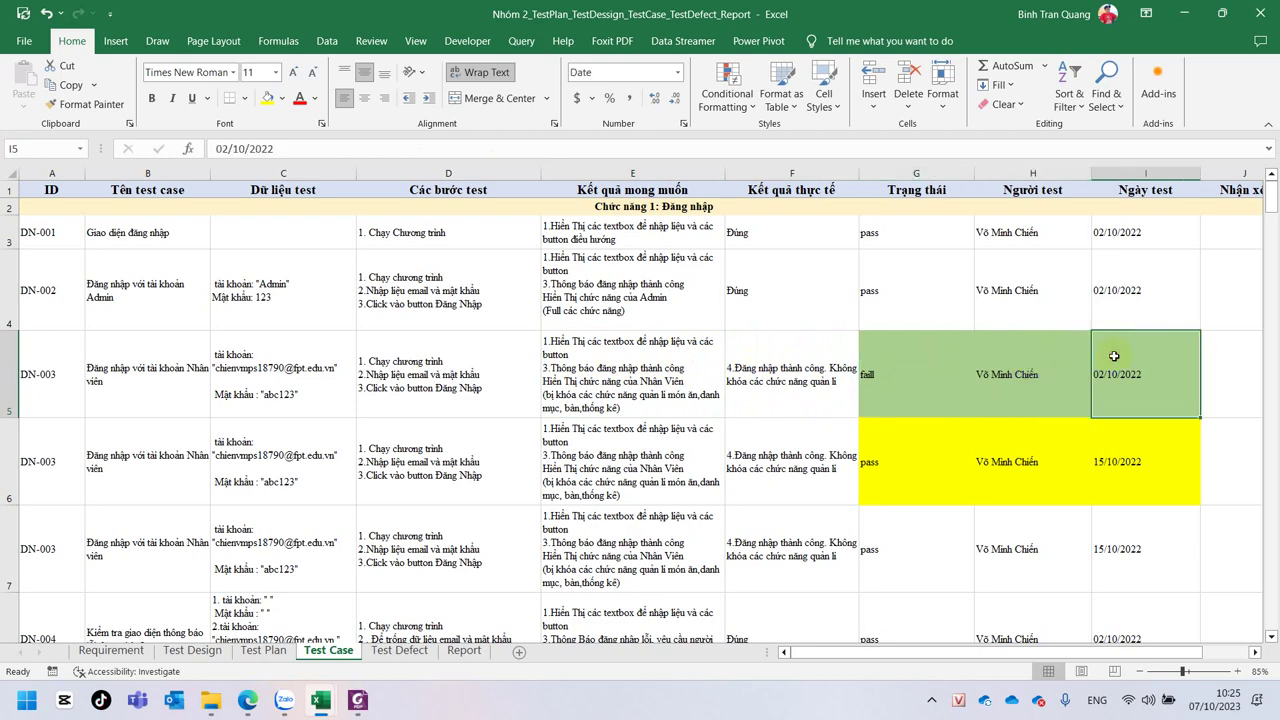
left_click(5, 380)
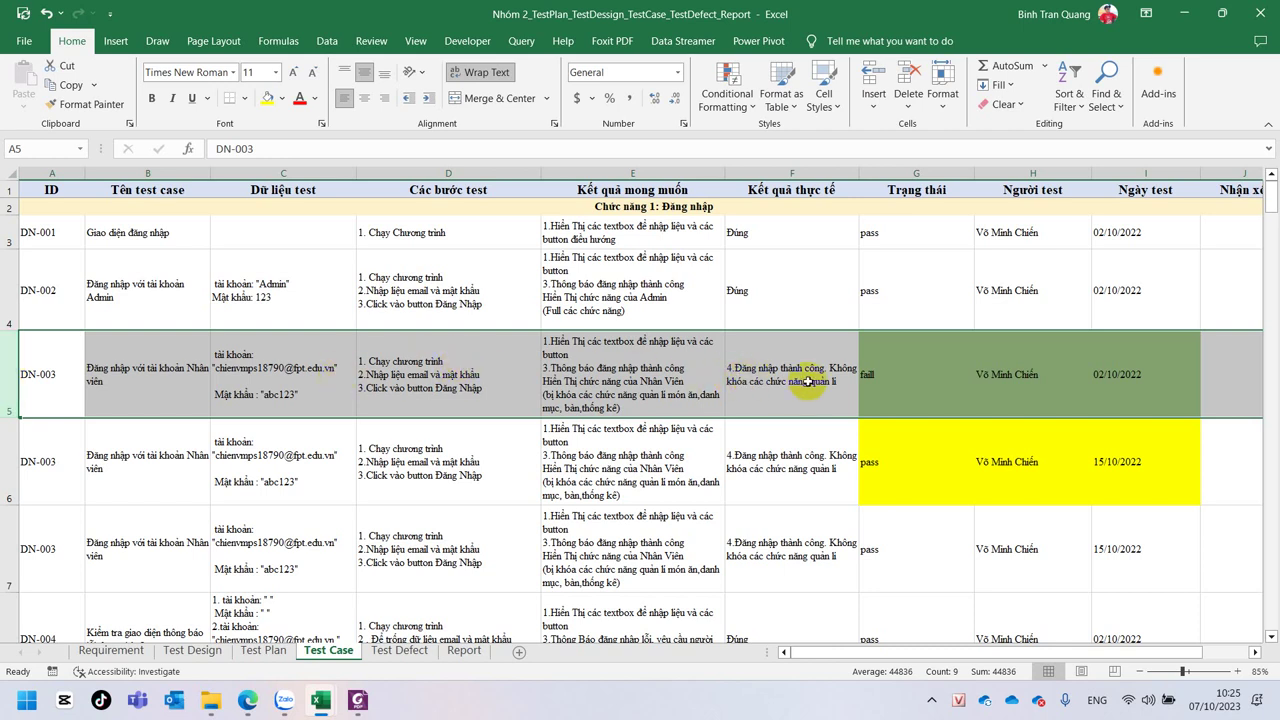
left_click(1005, 374)
left_click(1128, 374)
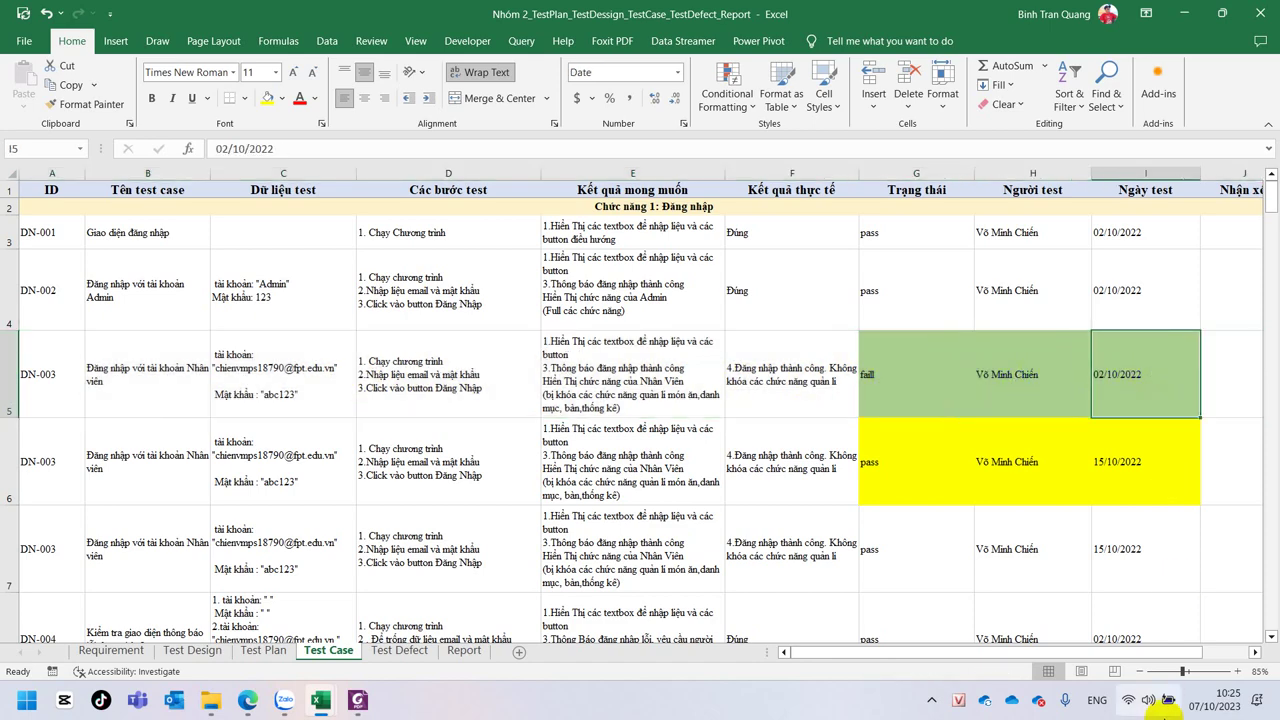
mouse_move(1218, 708)
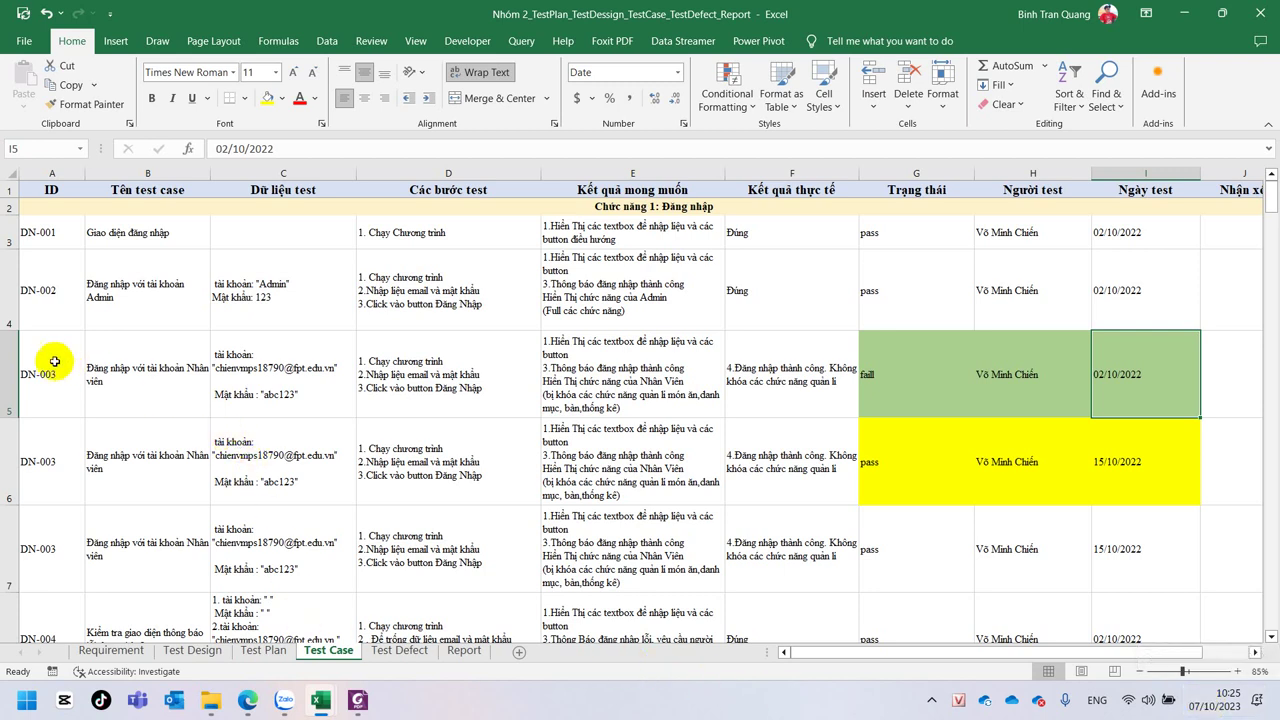
Compare the two DN-003 entries in rows 5 and 6, including the status and the tester of the retest.
left_click_drag(43, 371, 768, 366)
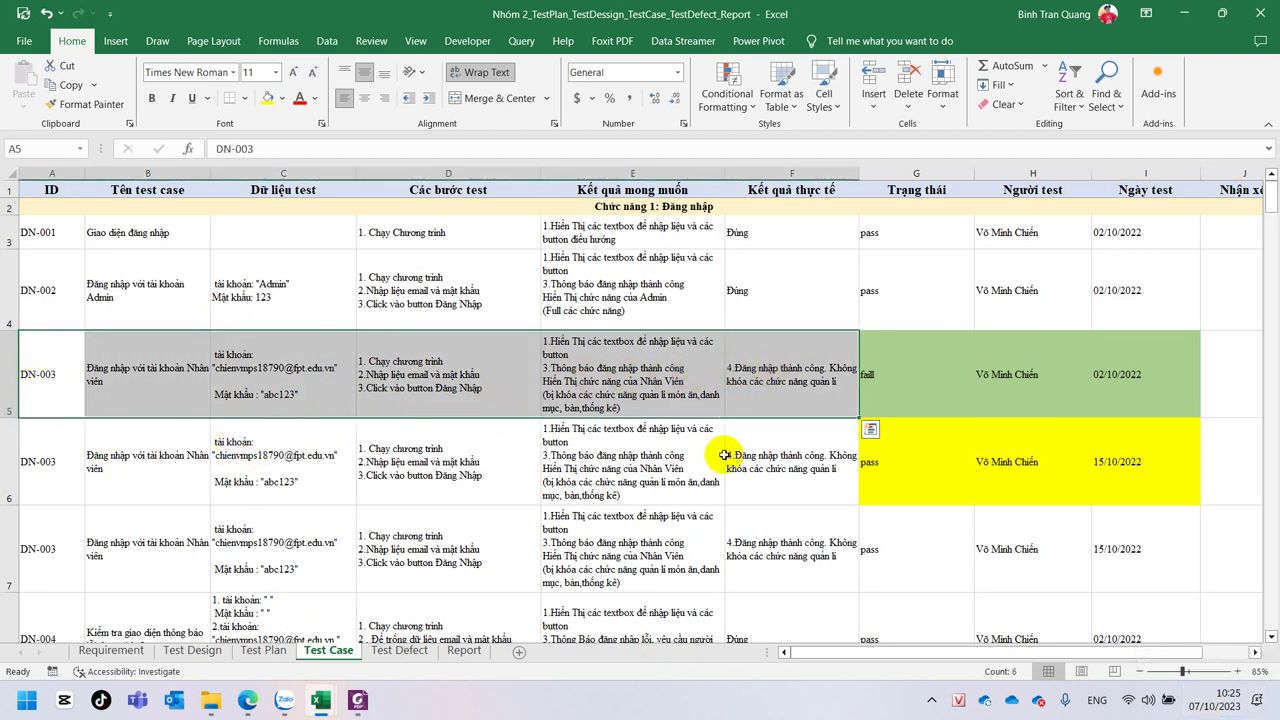
left_click(932, 472)
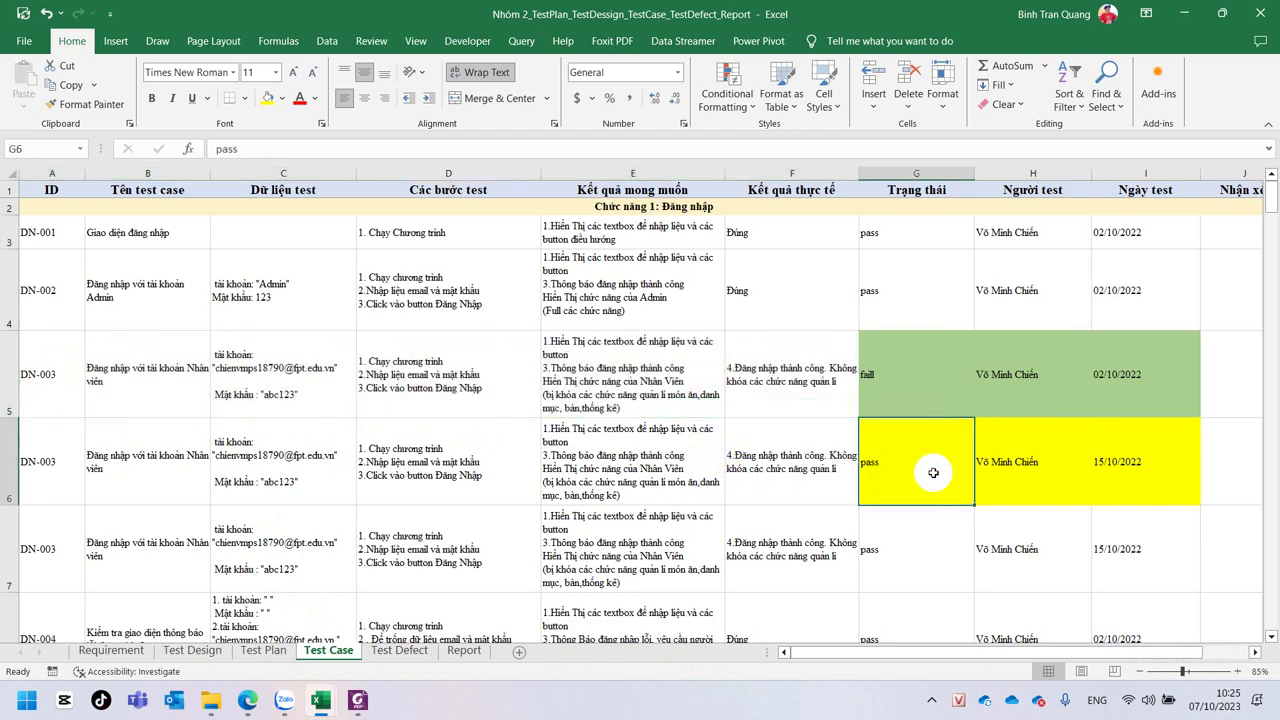
left_click(1038, 455)
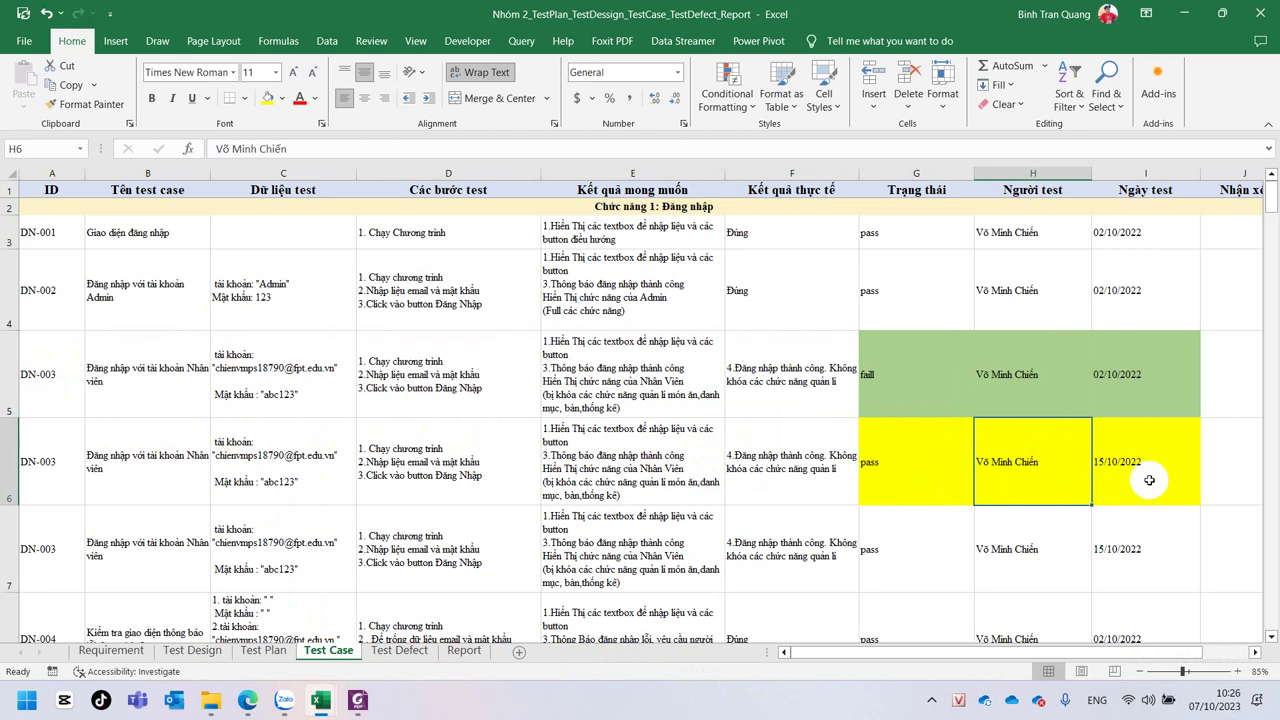
left_click_drag(130, 390, 1098, 488)
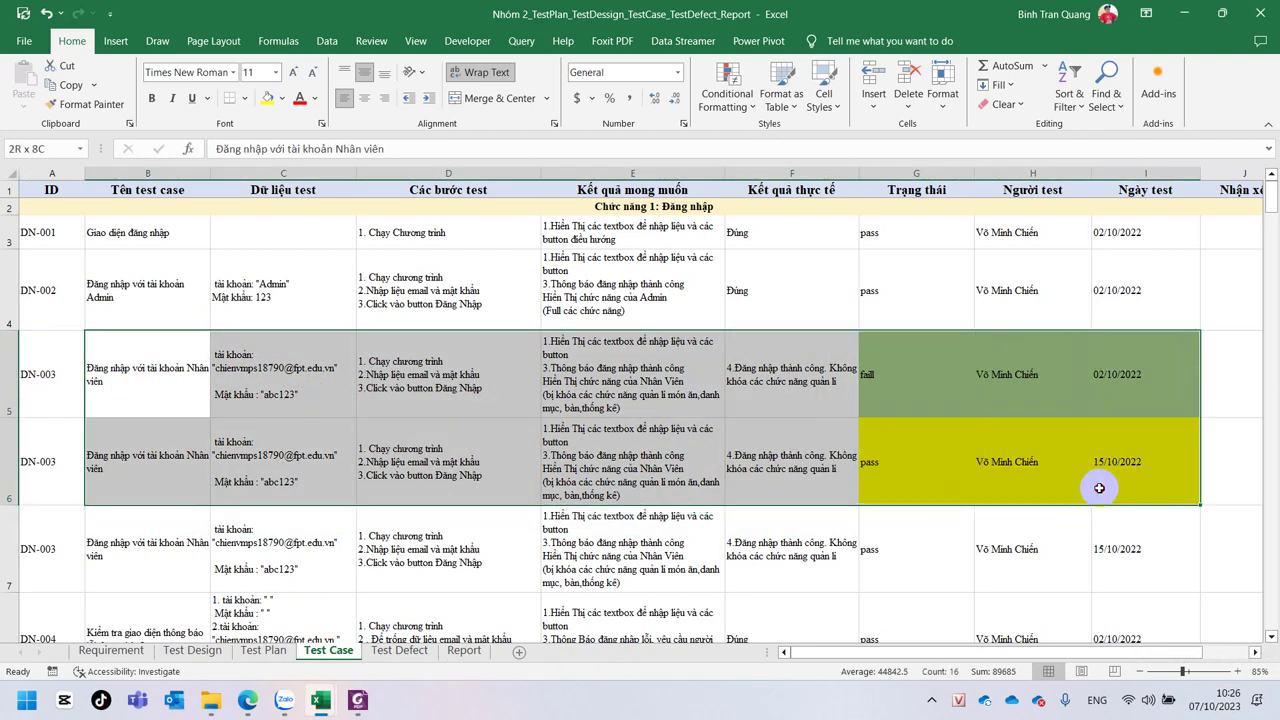
left_click(932, 372)
left_click(934, 461)
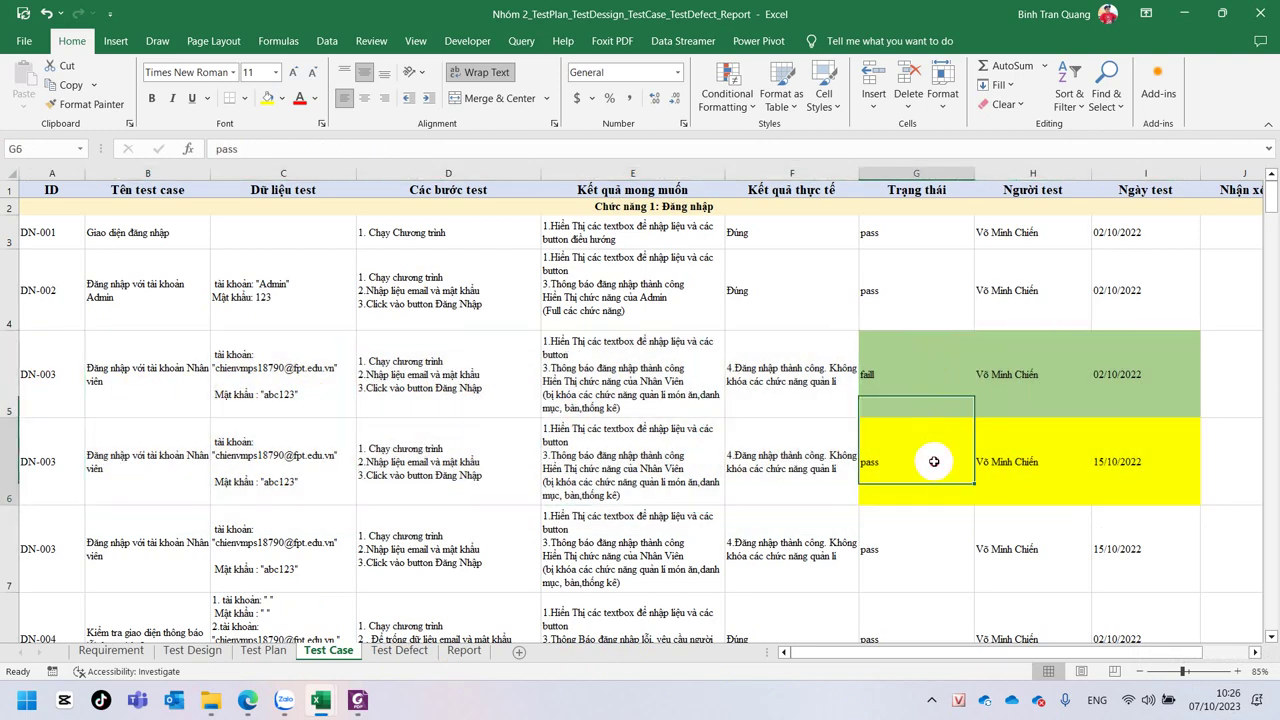
left_click_drag(750, 385, 82, 495)
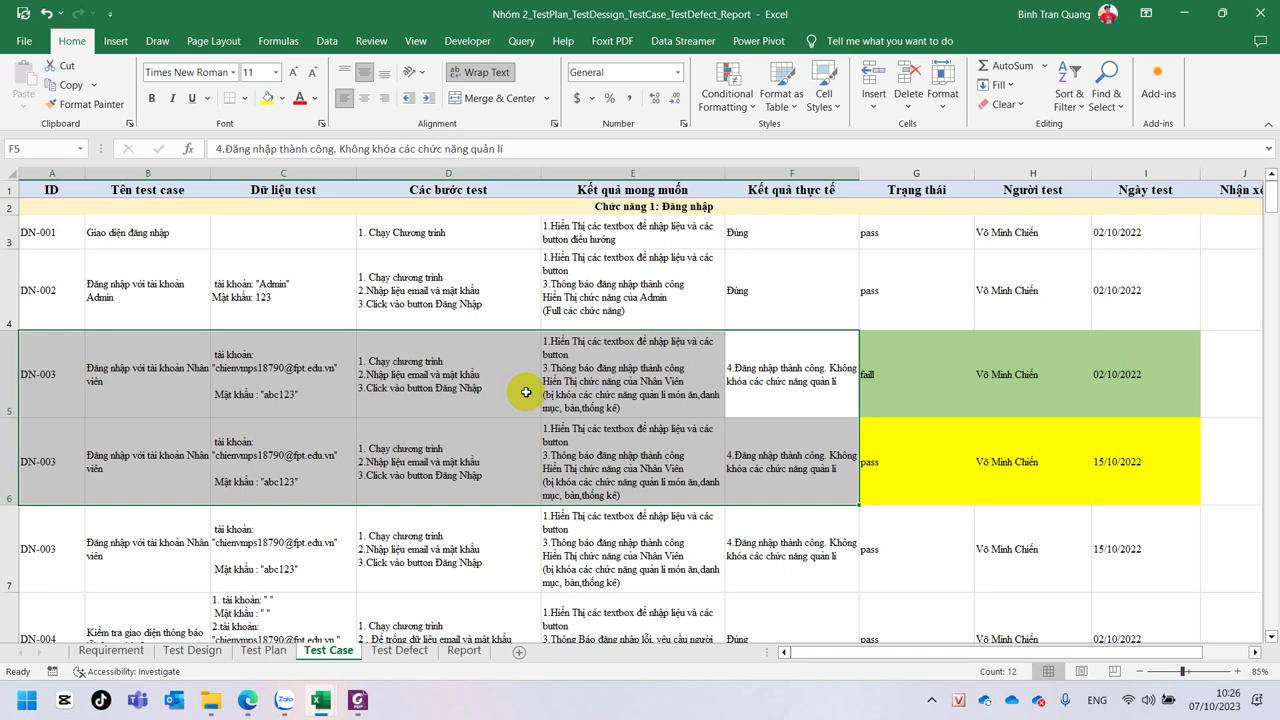
Show the Test Defect sheet and highlight the defect entries from DN-003 to ORDER-022, from "ID" through "Trạng thái".
left_click(407, 656)
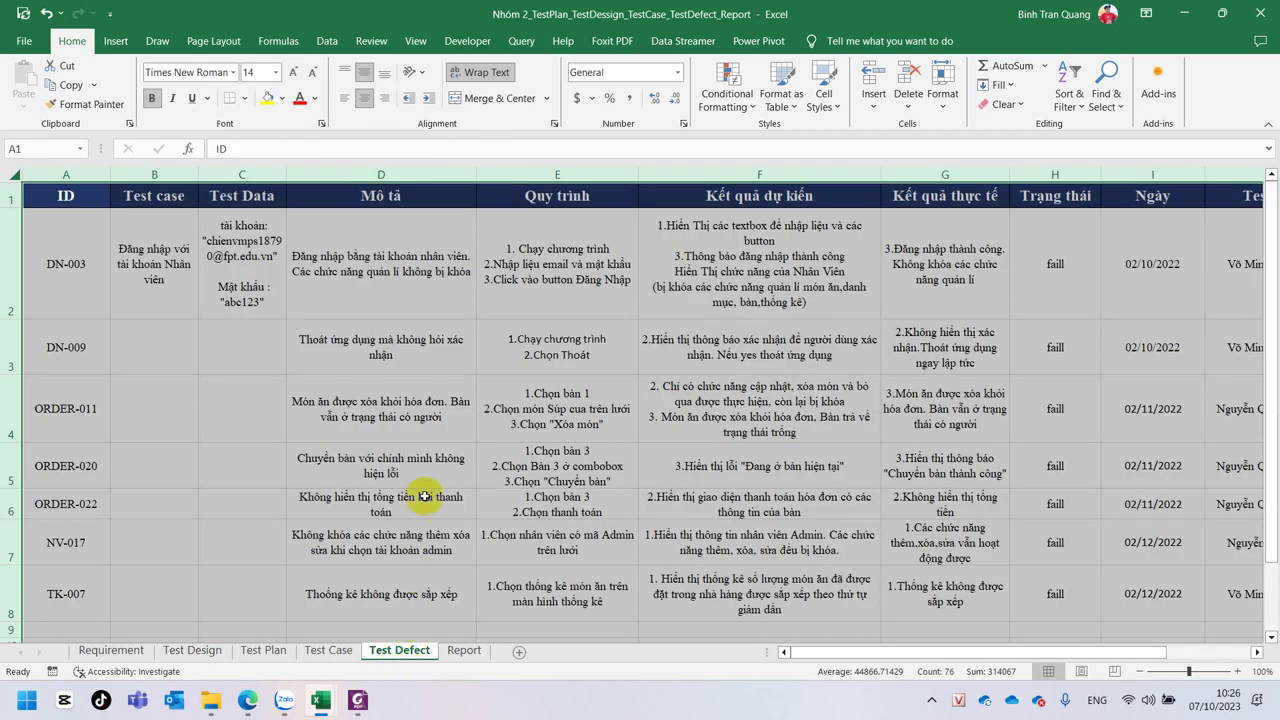
left_click(423, 447)
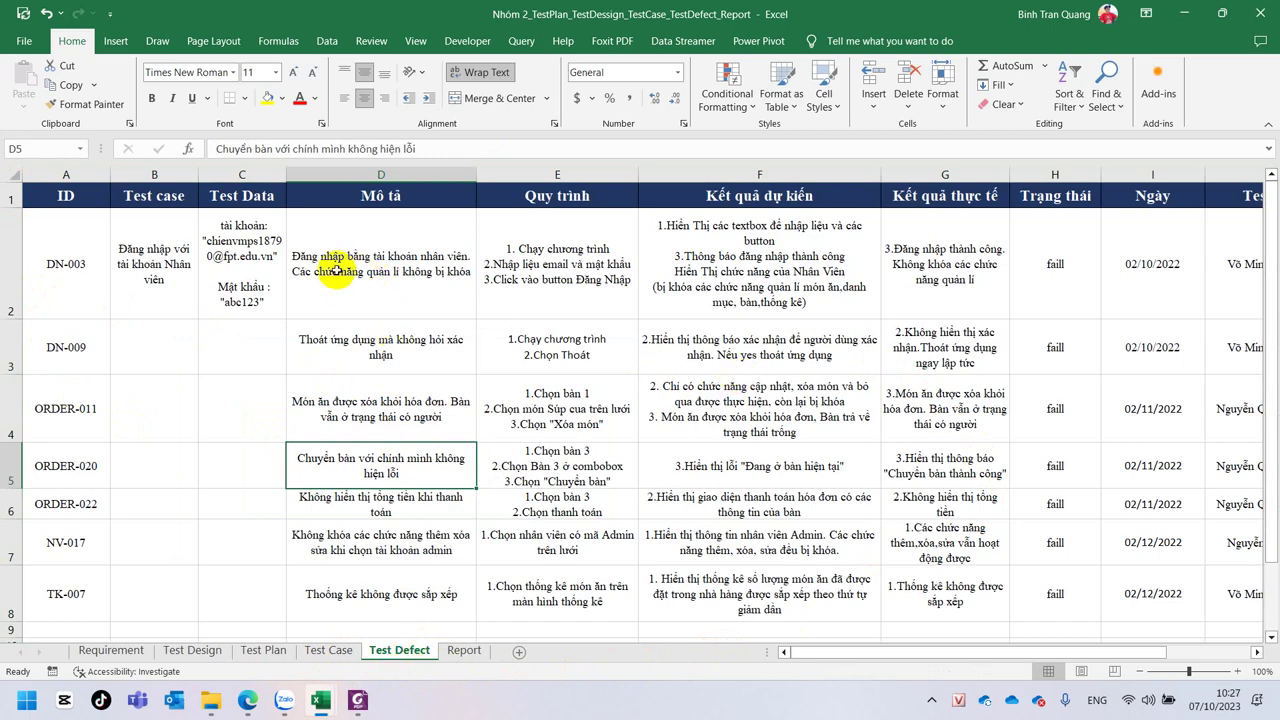
left_click_drag(51, 249, 1095, 494)
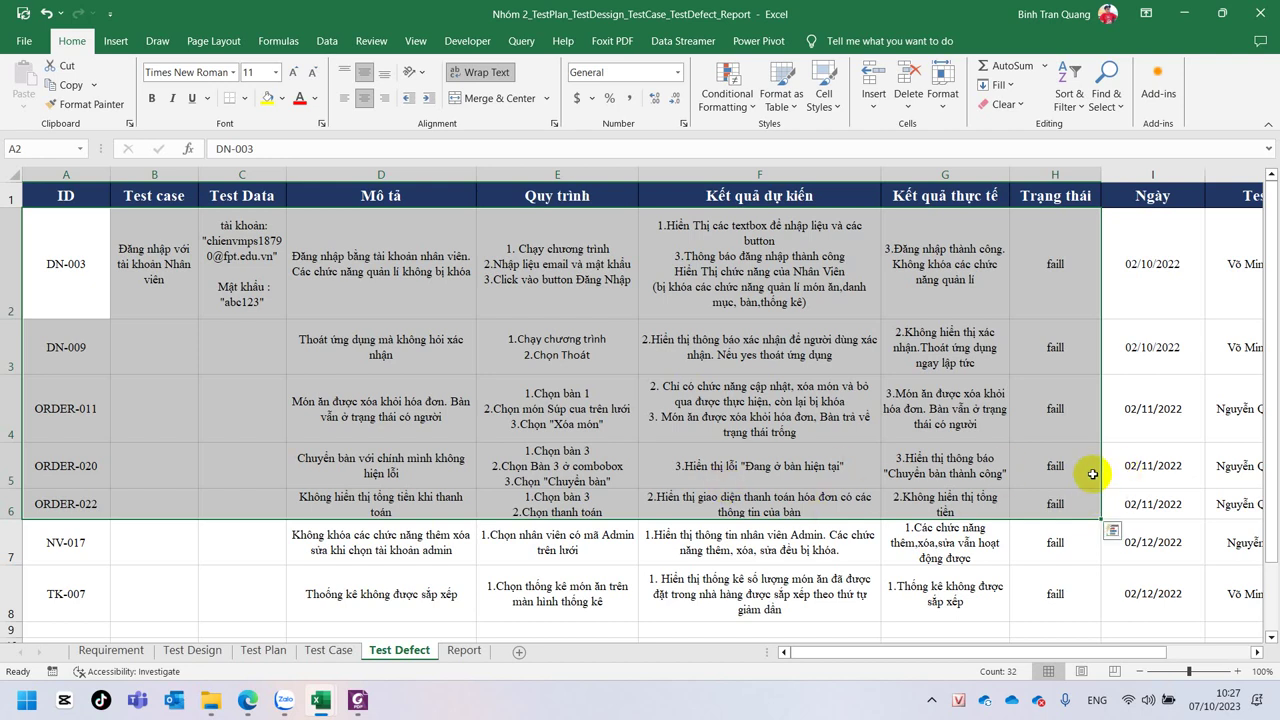
Show the Report sheet and examine the summary table's rows from "TEST CASE" to "TEST PASS", including the fail and pass quantities.
left_click(461, 652)
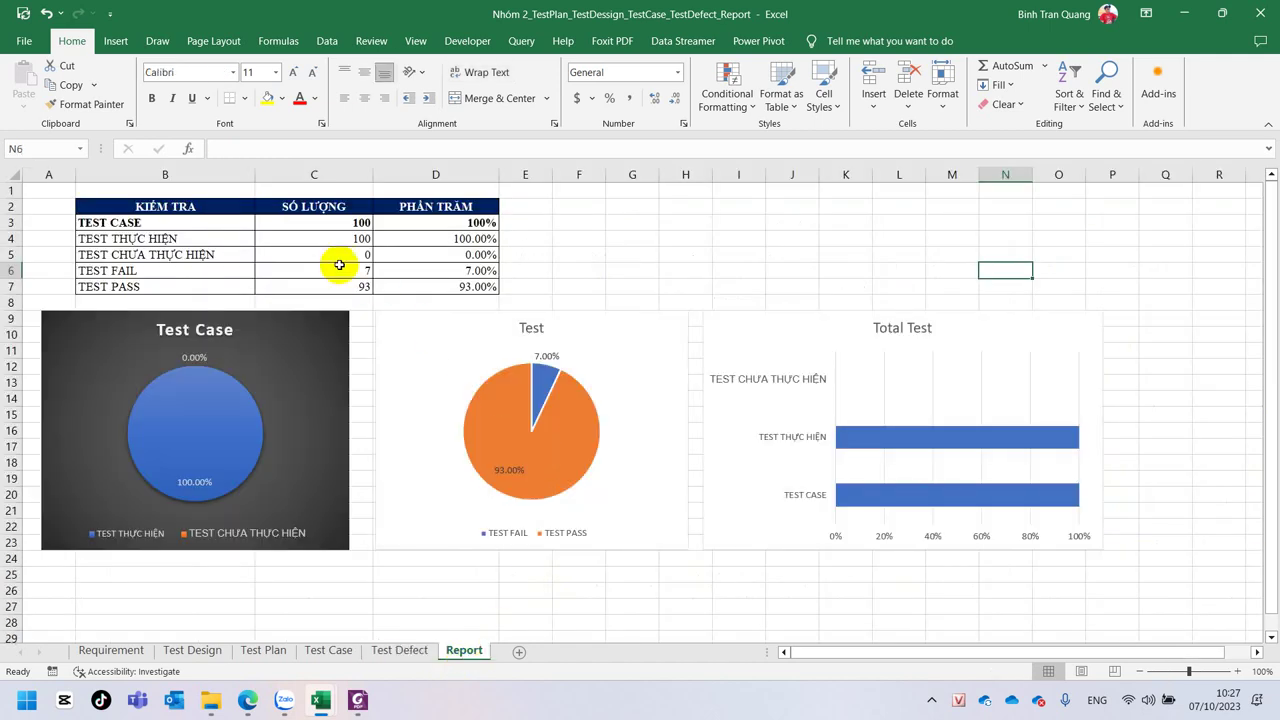
left_click(126, 221)
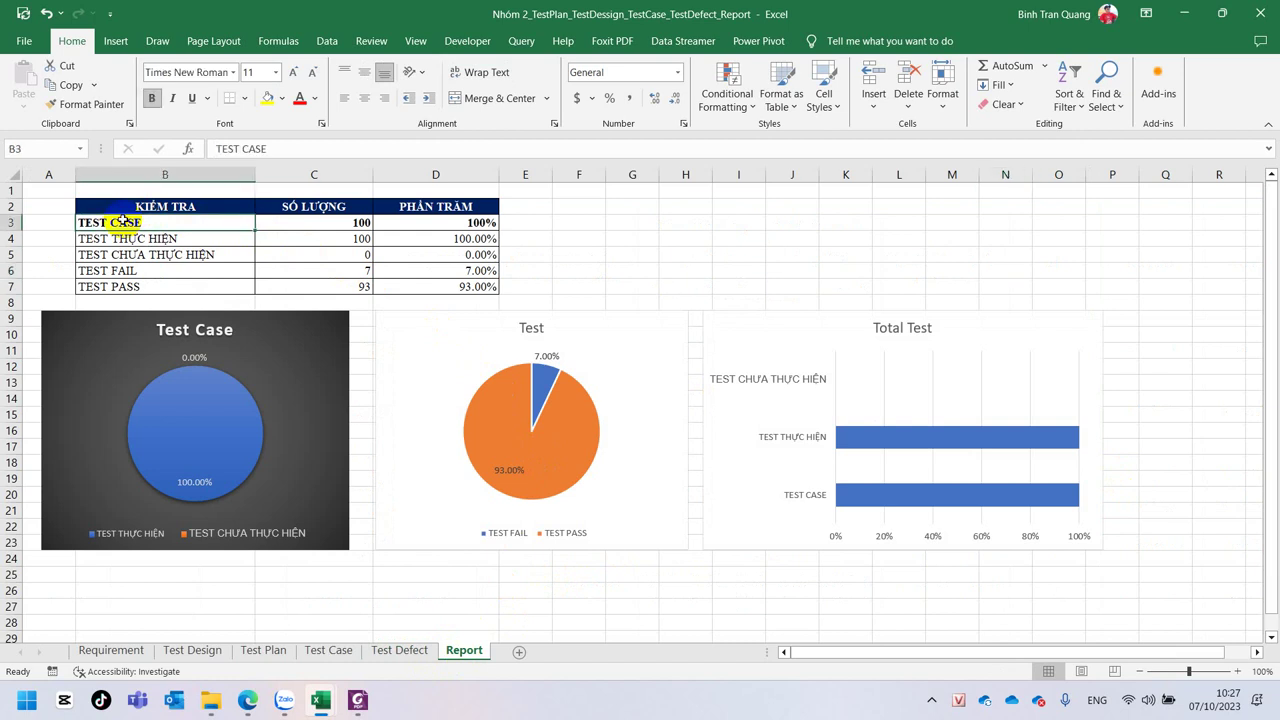
left_click(118, 240)
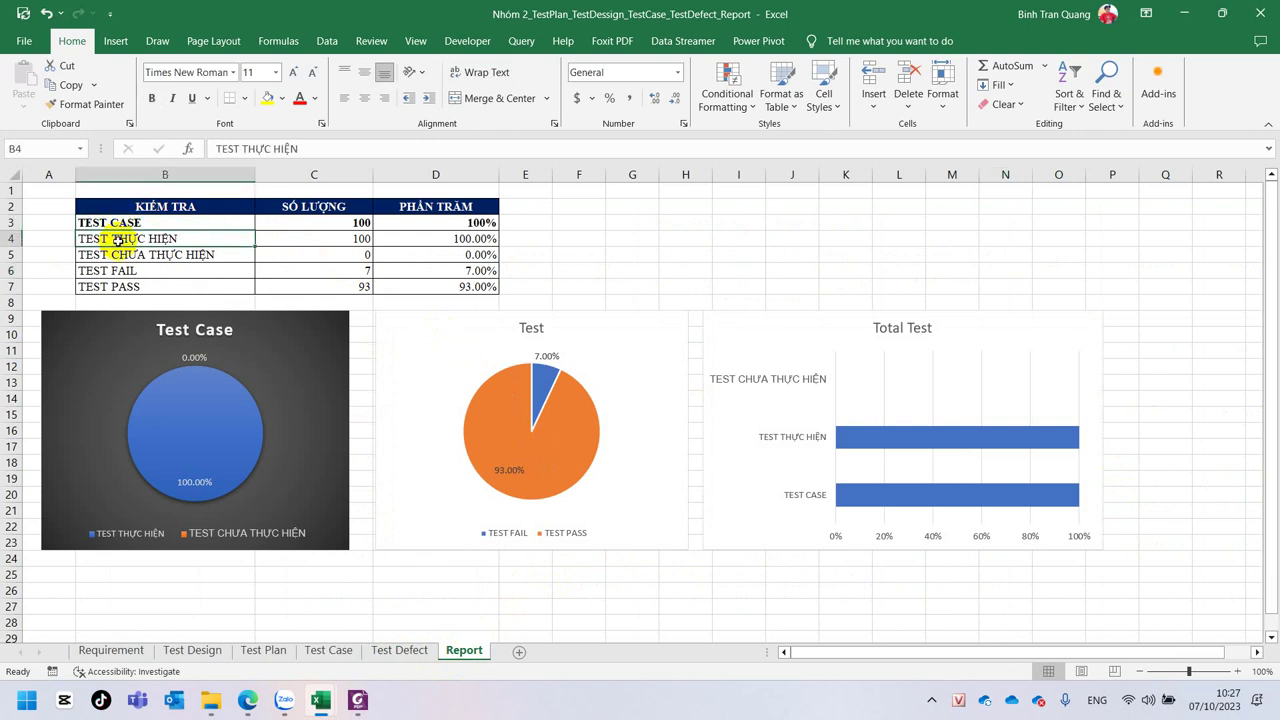
left_click(114, 256)
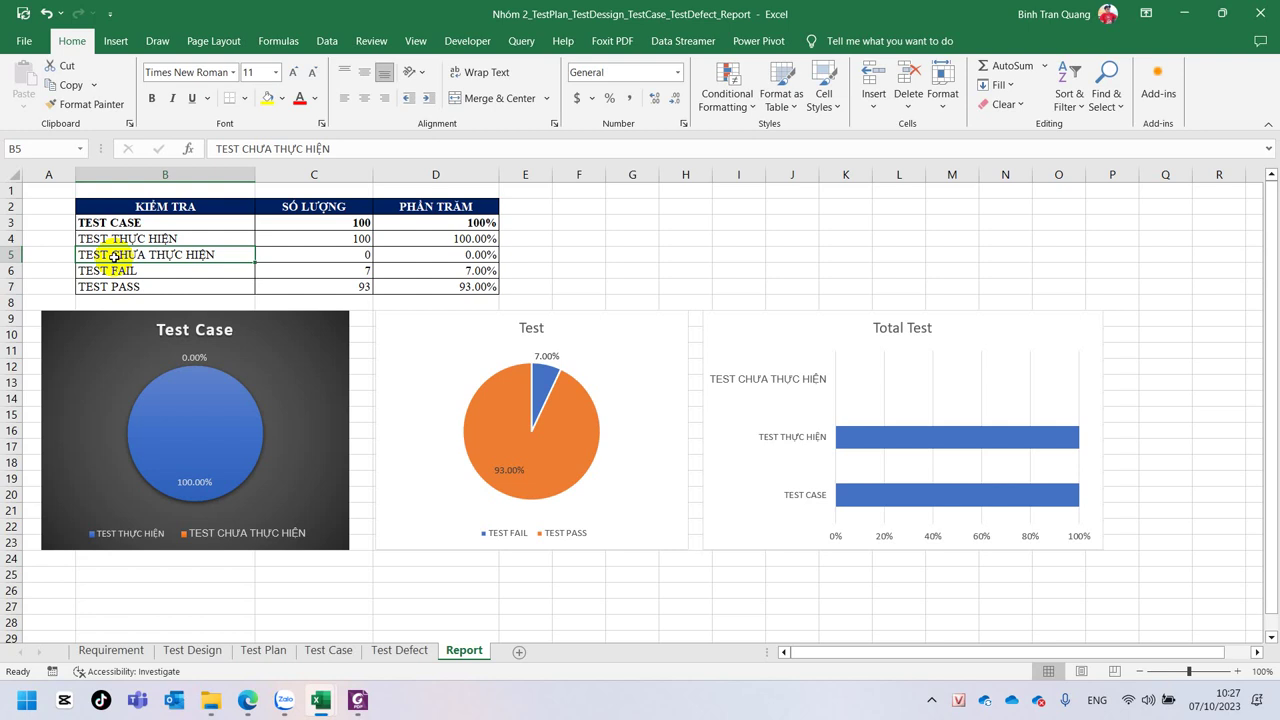
left_click(121, 269)
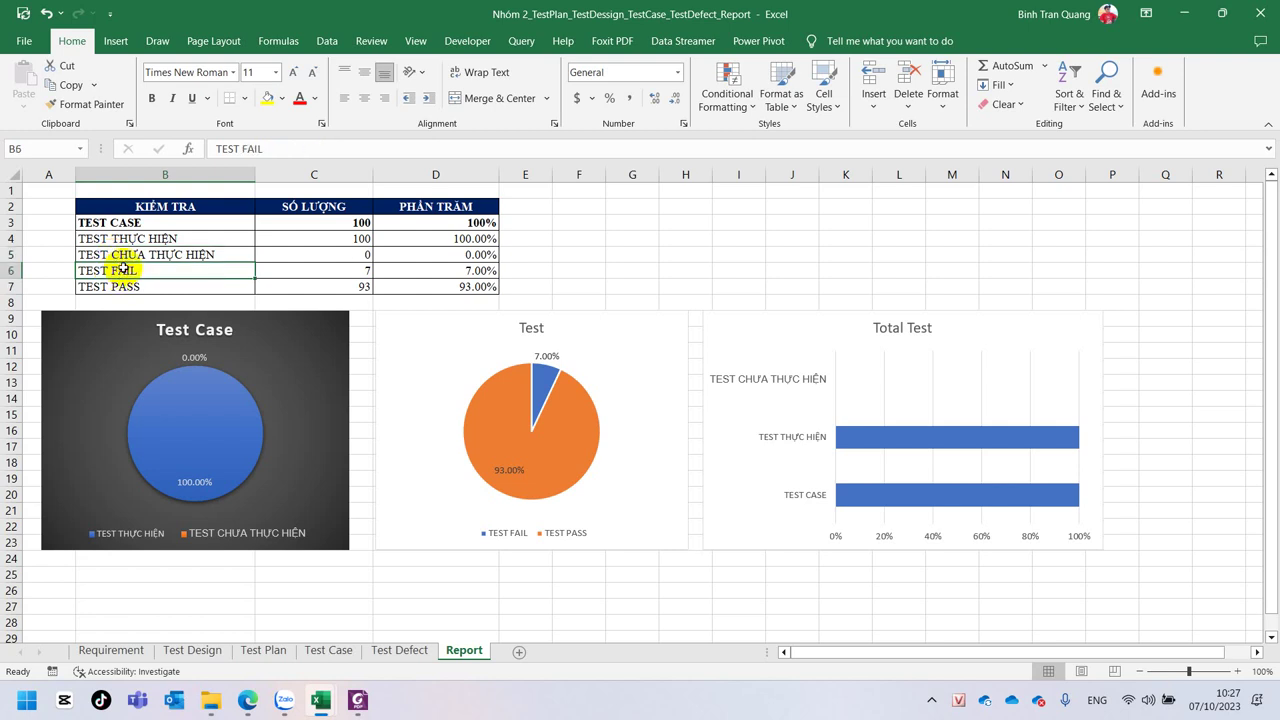
left_click(348, 272)
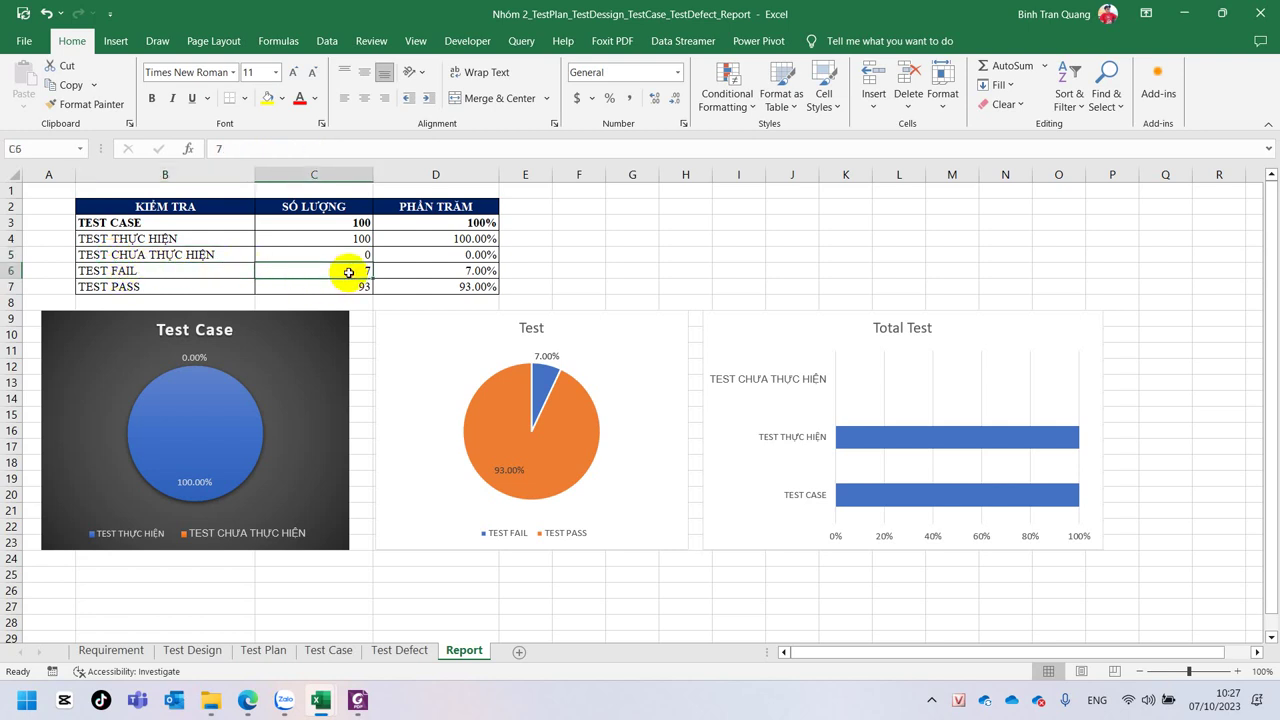
left_click(342, 286)
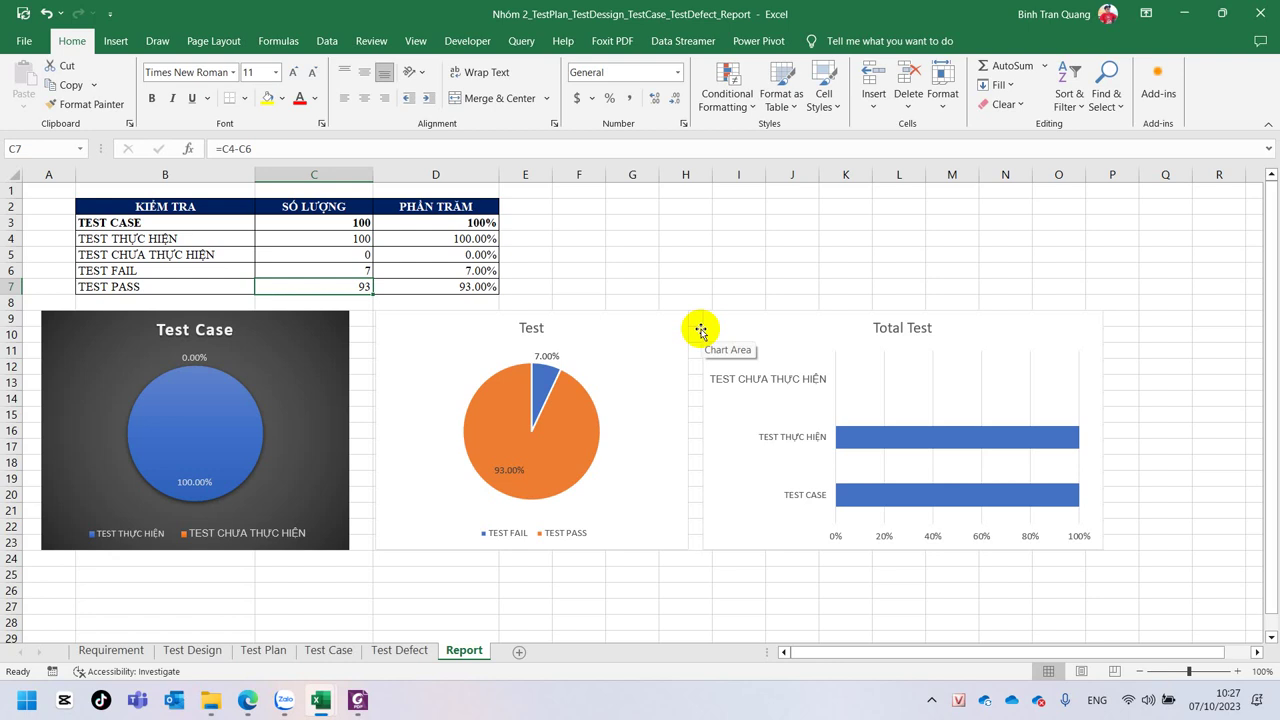
left_click(667, 267)
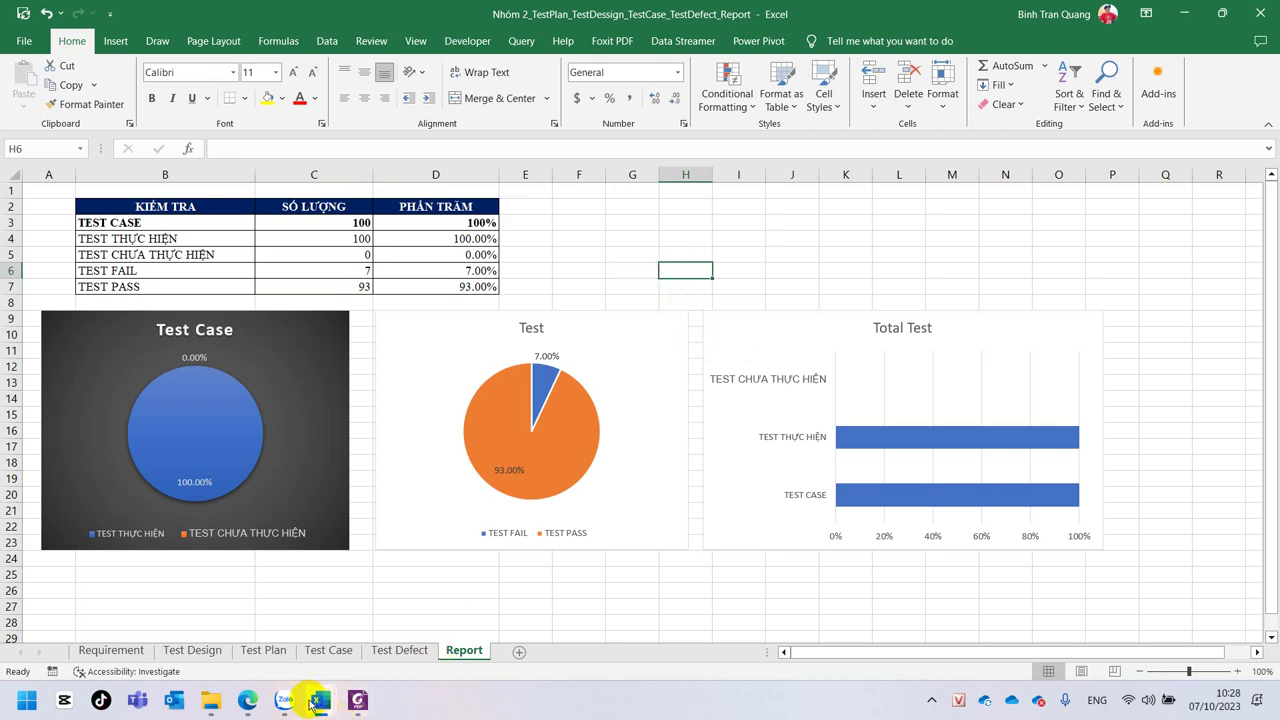
Switch to the kiemthucoban_assignment folder in File Explorer, preview the "báo Cáo_phần mềm quản lí nhà hàng" document and highlight both assignment files.
left_click(210, 702)
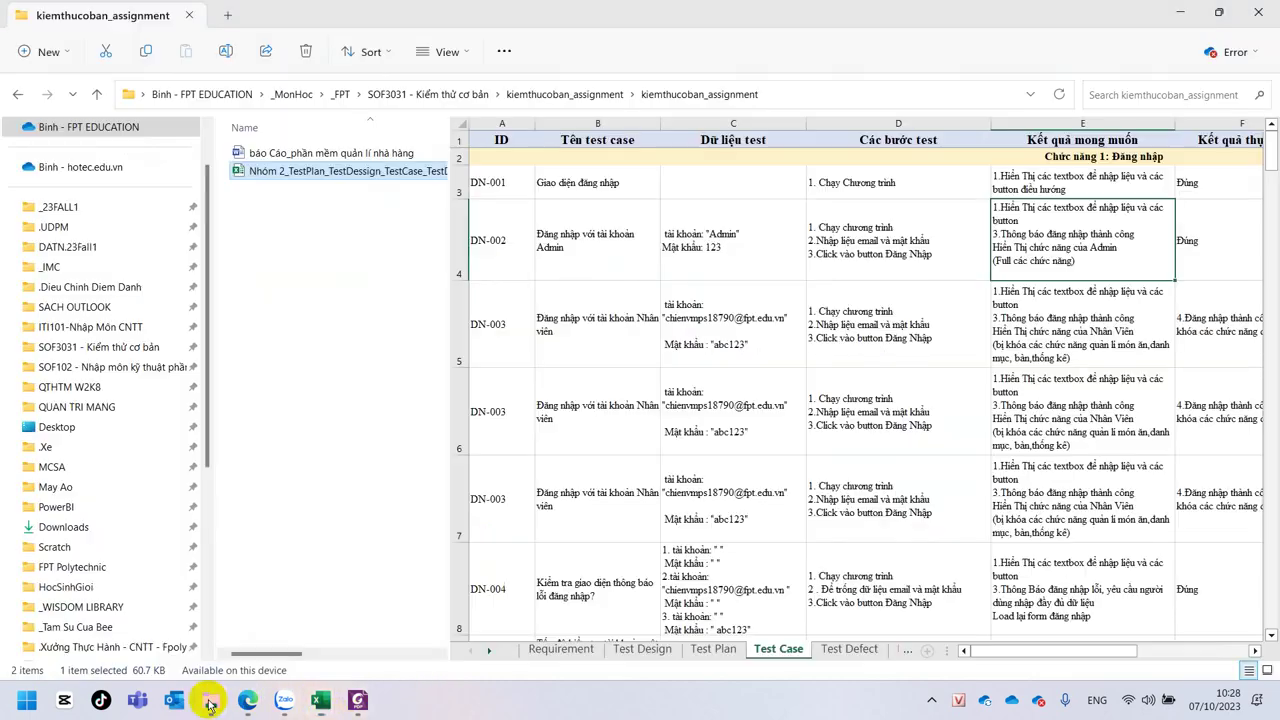
left_click(343, 152)
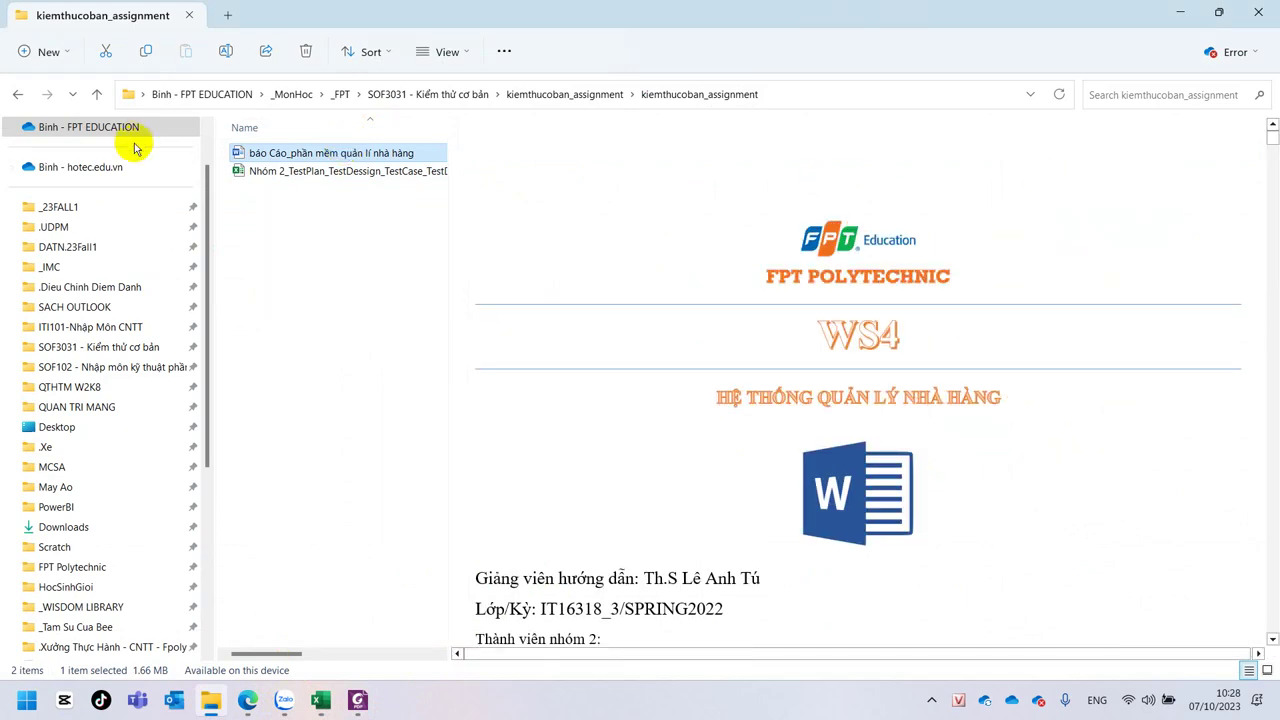
left_click_drag(339, 202, 287, 150)
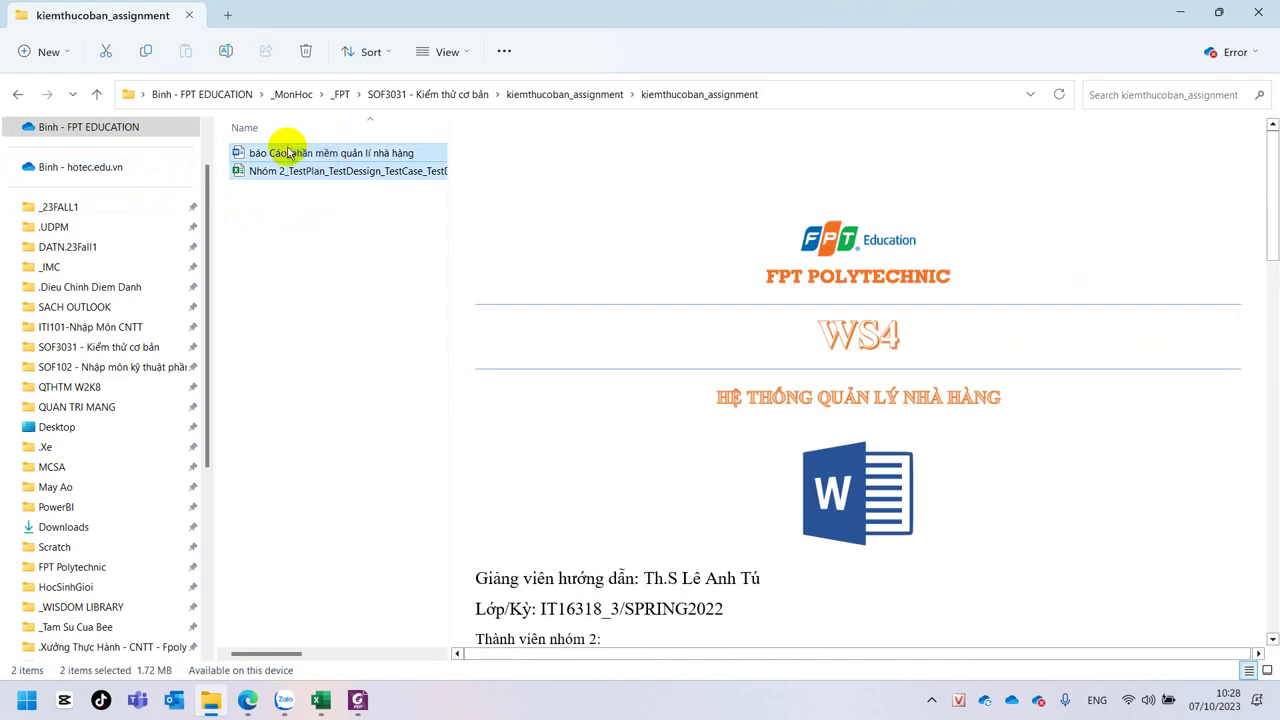
left_click(300, 290)
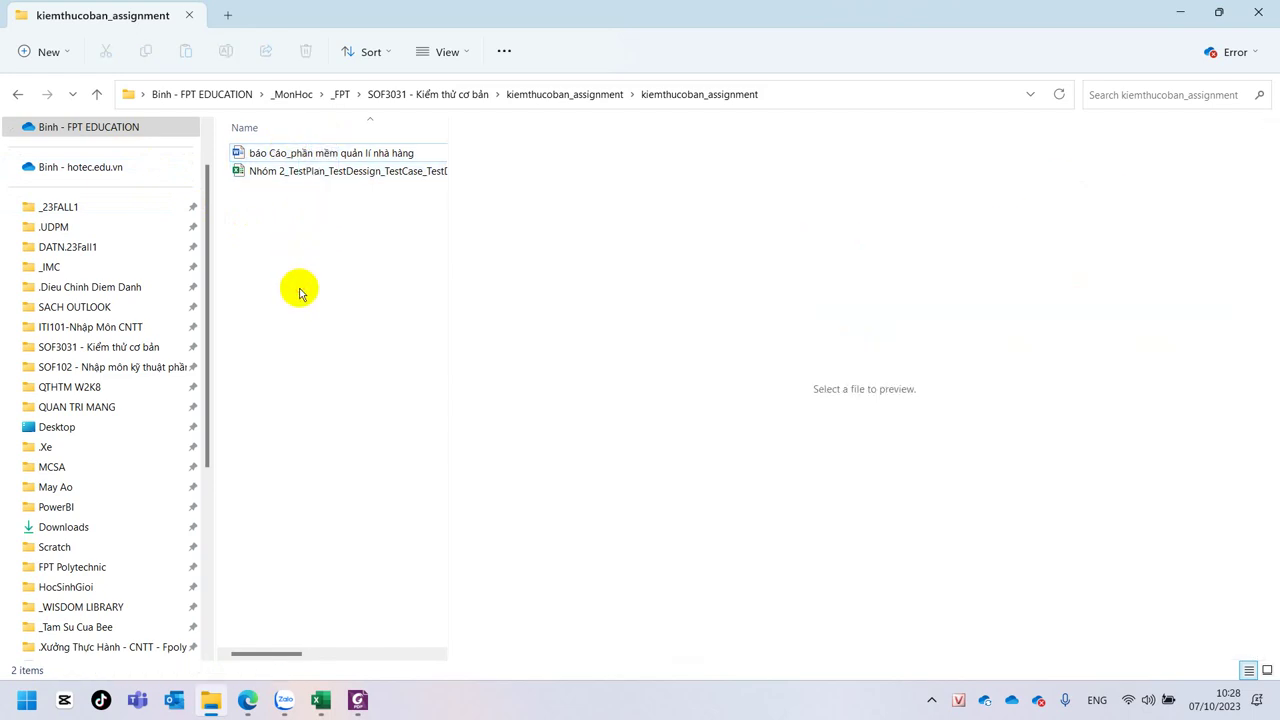